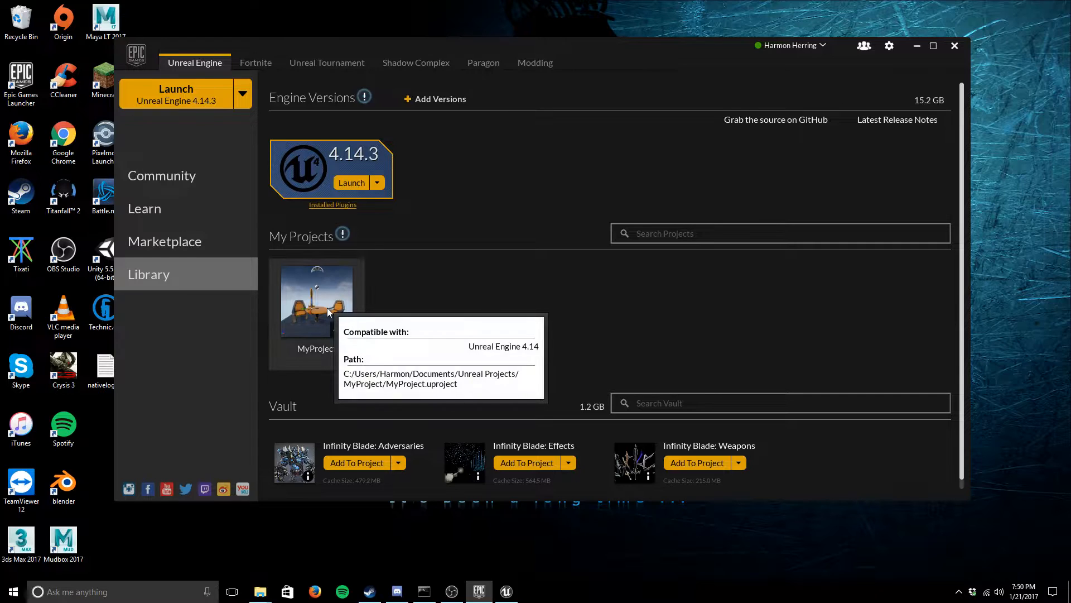
Open MyProject from the launcher's library and minimize the ARK Dev Kit window.
{"action": "mouse_move", "coordinate": [333, 314]}
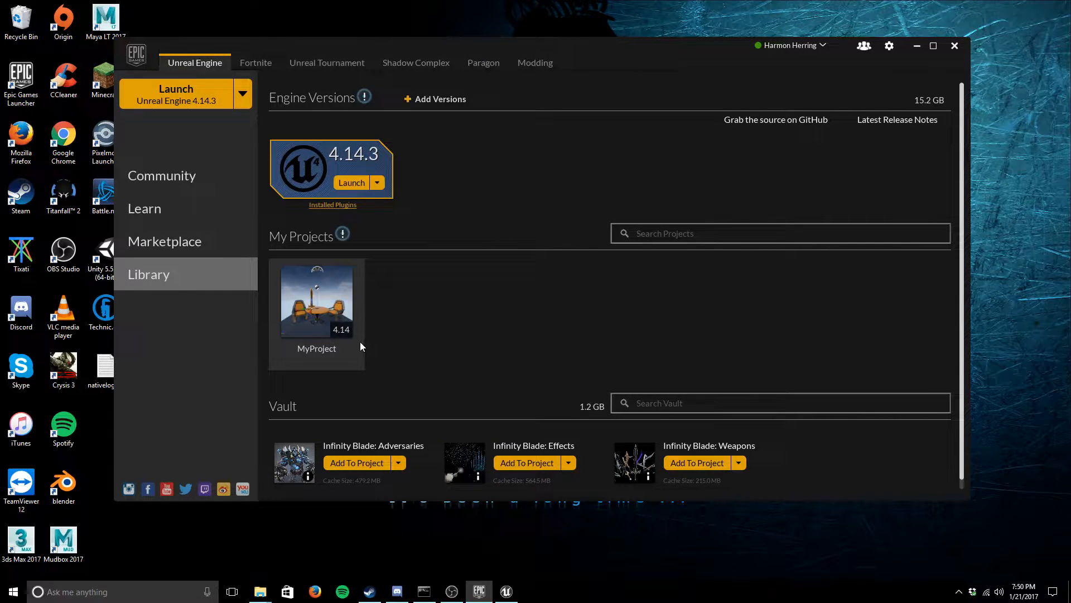
{"action": "left_click", "coordinate": [370, 462]}
{"action": "left_click", "coordinate": [681, 396]}
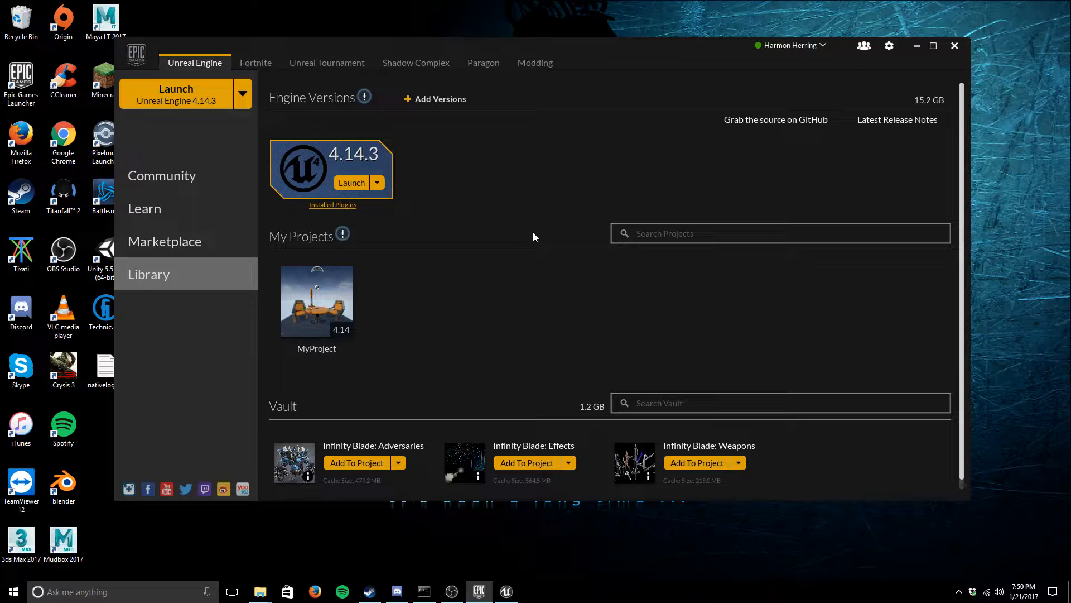
{"action": "double_click", "coordinate": [334, 312]}
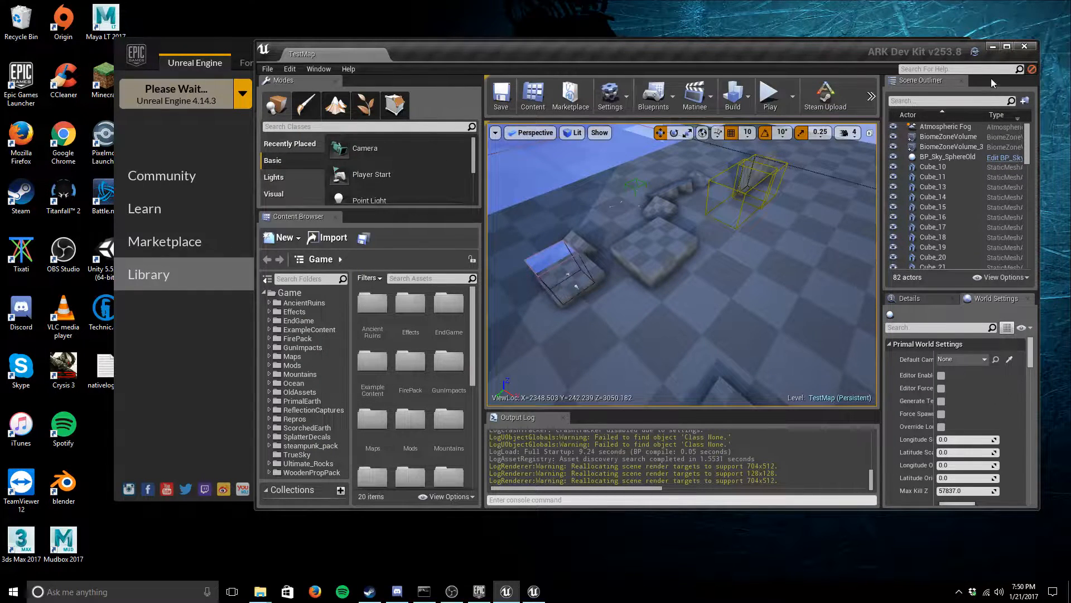
{"action": "left_click", "coordinate": [993, 46]}
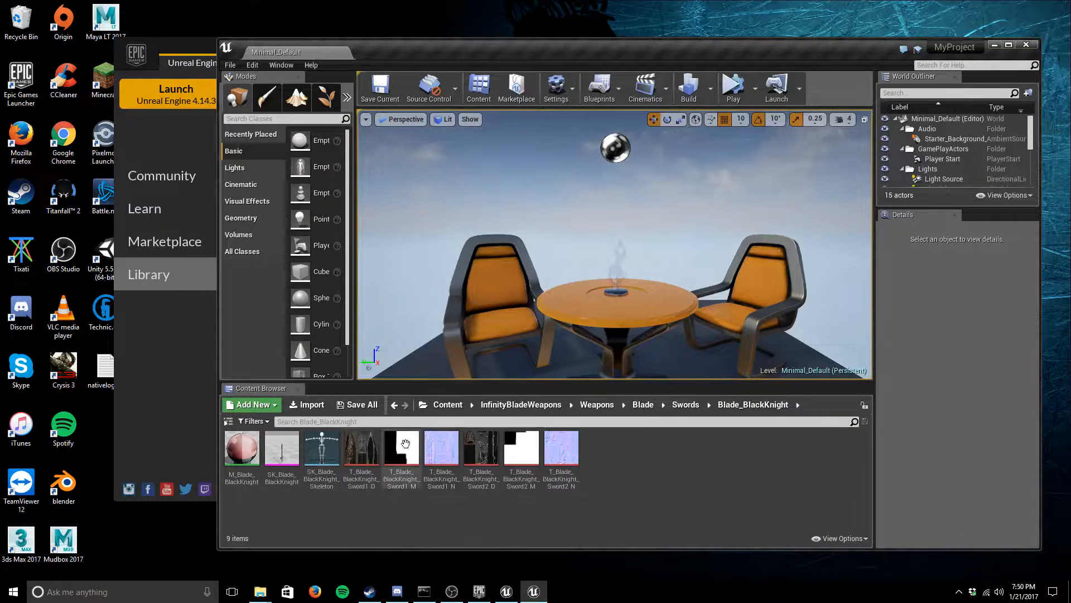
Browse from the Content root to InfinityBladeWeapons > Weapons > Blade > Swords > Blade_BlackKnight.
{"action": "left_click", "coordinate": [521, 404]}
{"action": "left_click", "coordinate": [448, 404]}
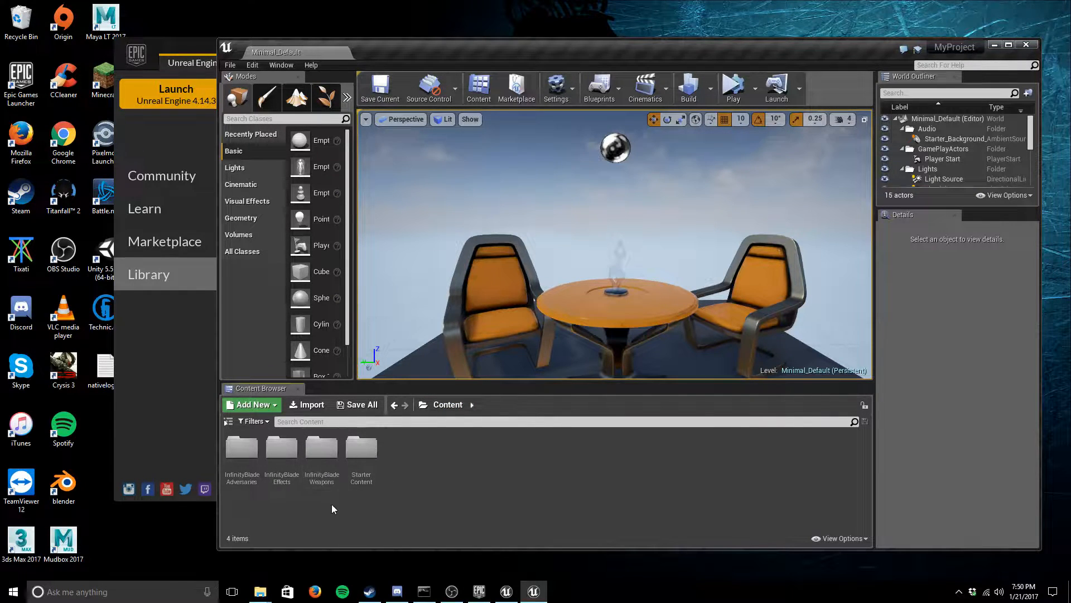
{"action": "left_click", "coordinate": [328, 475]}
{"action": "double_click", "coordinate": [328, 475]}
{"action": "double_click", "coordinate": [328, 474]}
{"action": "double_click", "coordinate": [271, 463]}
{"action": "double_click", "coordinate": [322, 449]}
{"action": "double_click", "coordinate": [282, 466]}
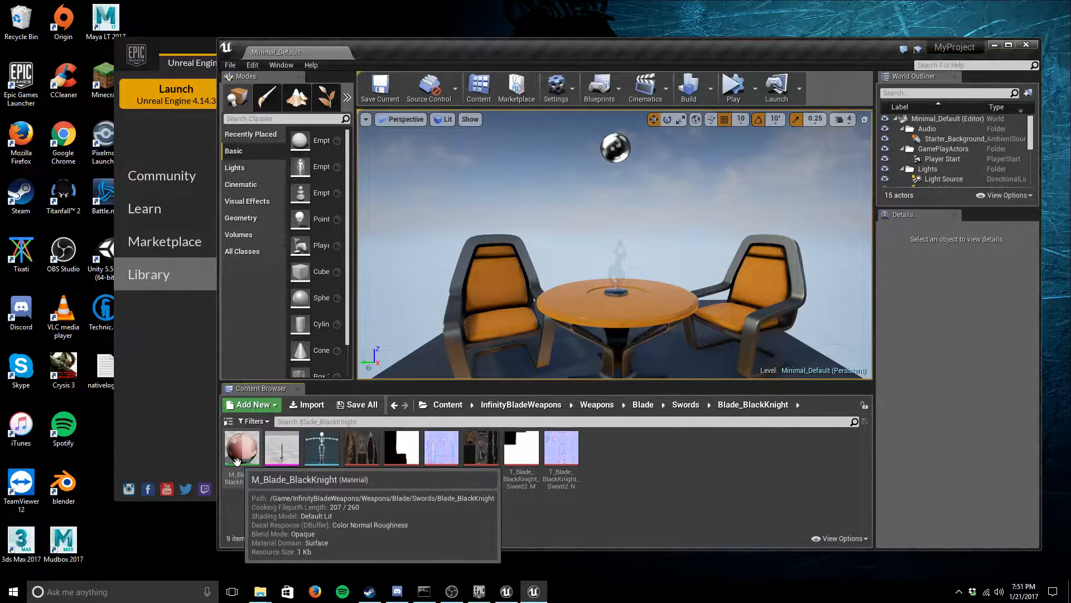
Place the SK_Blade_BlackKnight skeletal mesh in the level, standing point-up over the table.
{"action": "left_click_drag", "start_coordinate": [285, 474], "coordinate": [593, 300]}
{"action": "left_click_drag", "start_coordinate": [595, 251], "coordinate": [598, 217]}
{"action": "left_click", "coordinate": [599, 221]}
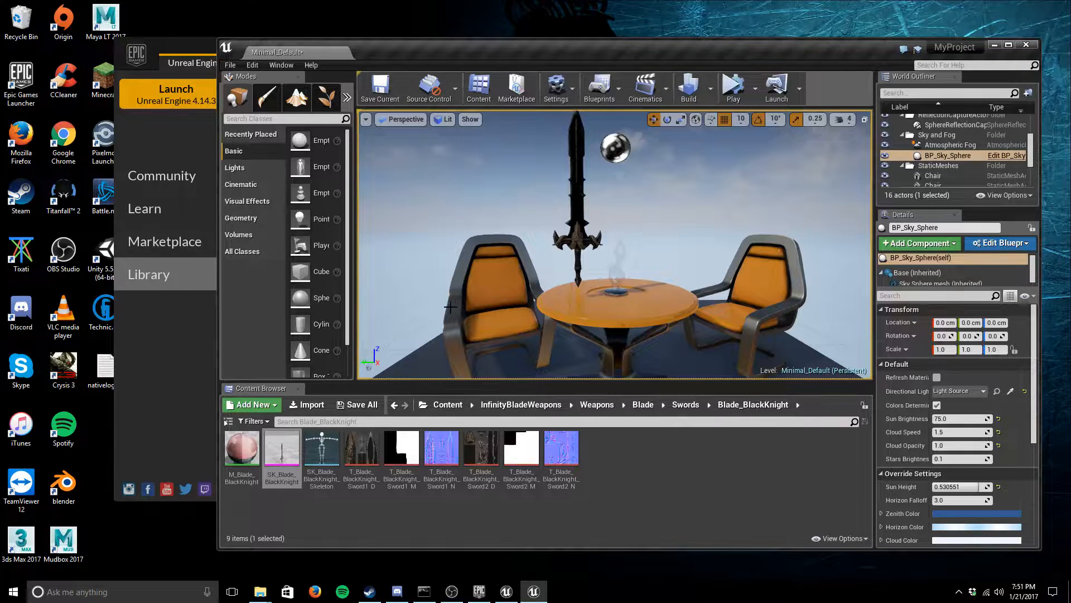
{"action": "left_click", "coordinate": [446, 511]}
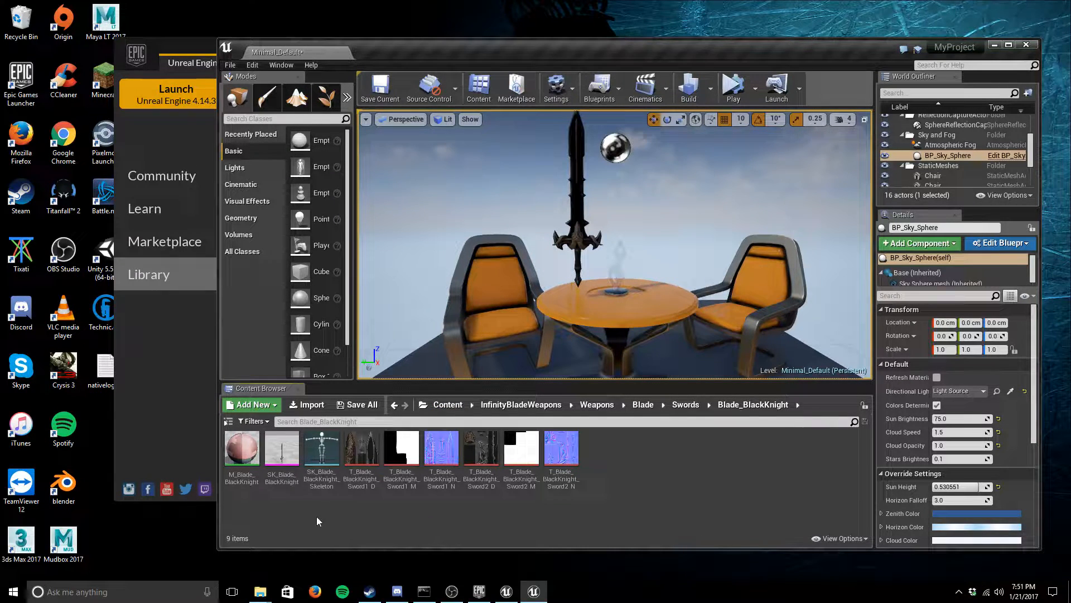
{"action": "left_click", "coordinate": [246, 470]}
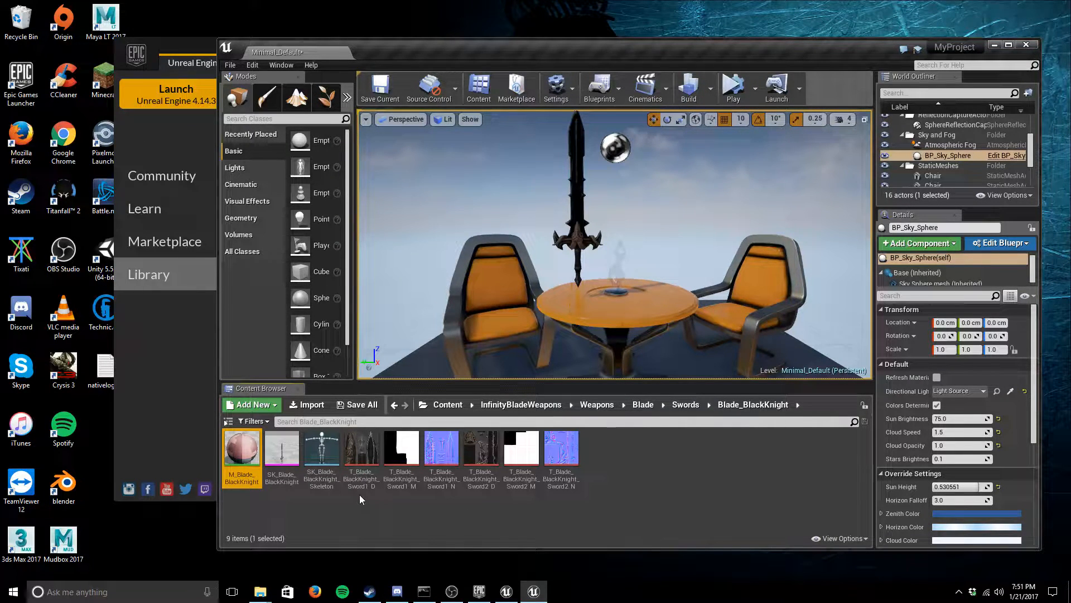
{"action": "right_click", "coordinate": [241, 461]}
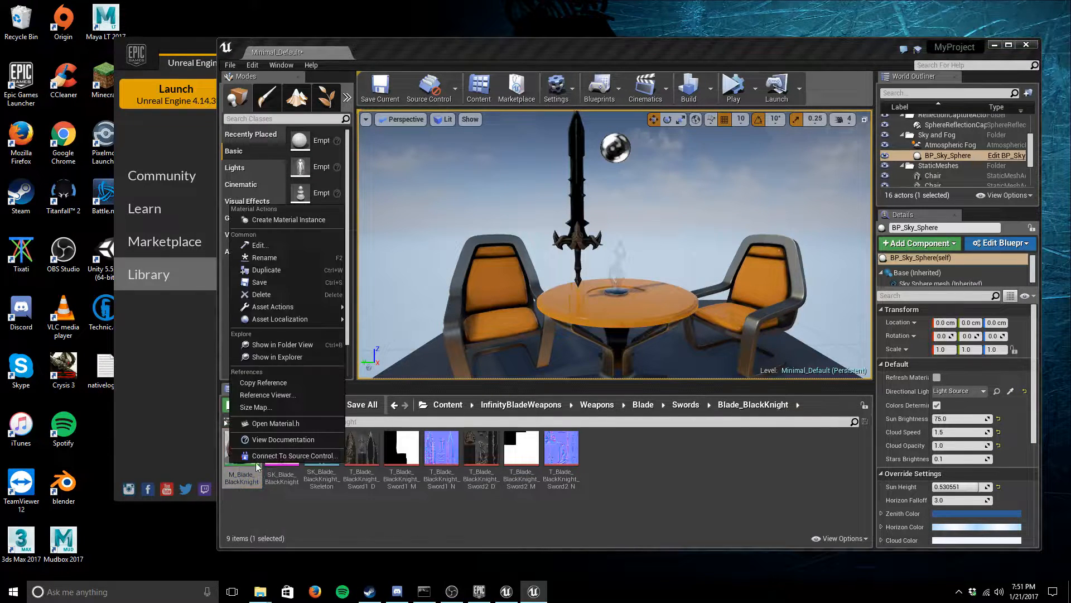
{"action": "left_click", "coordinate": [332, 501]}
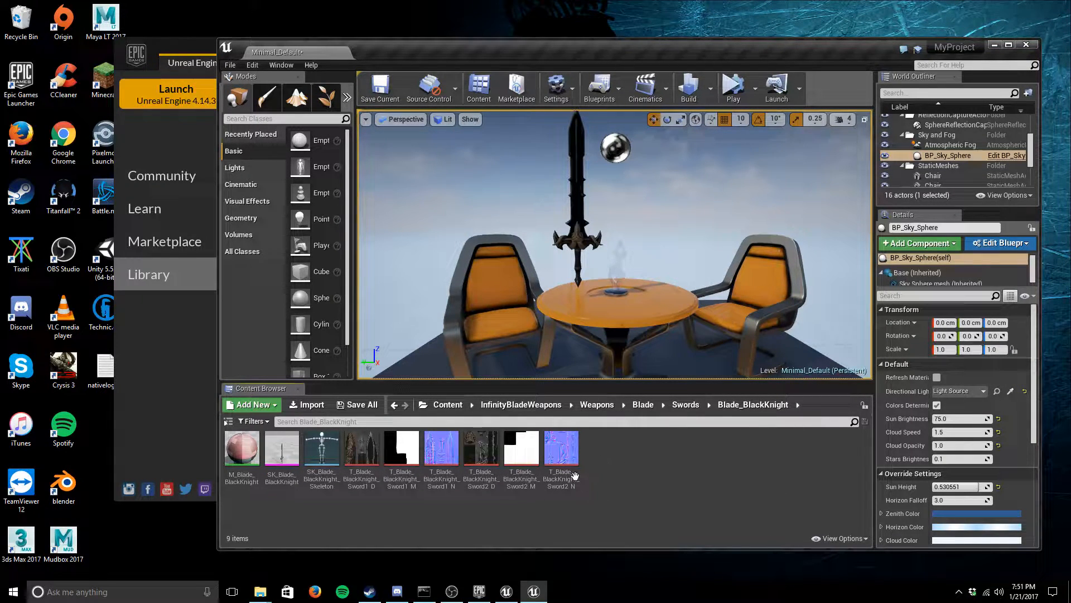
Bulk export the SK_Blade_BlackKnight skeletal mesh and its six Sword1 and Sword2 textures to the Desktop folder.
{"action": "left_click", "coordinate": [282, 455]}
{"action": "left_click", "coordinate": [372, 472], "text": "ctrl"}
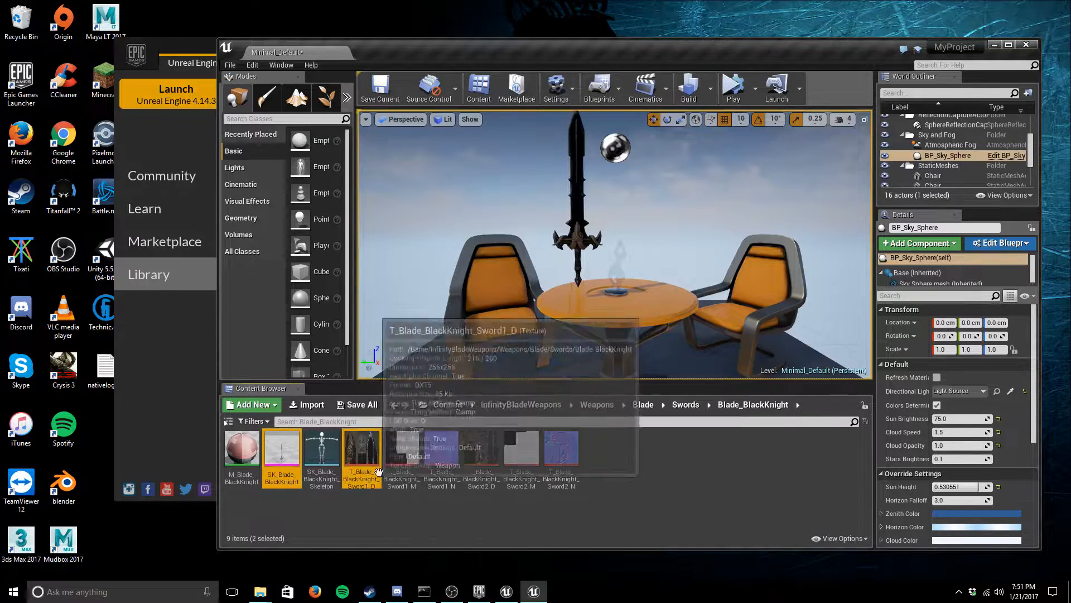
{"action": "left_click", "coordinate": [561, 454], "text": "shift"}
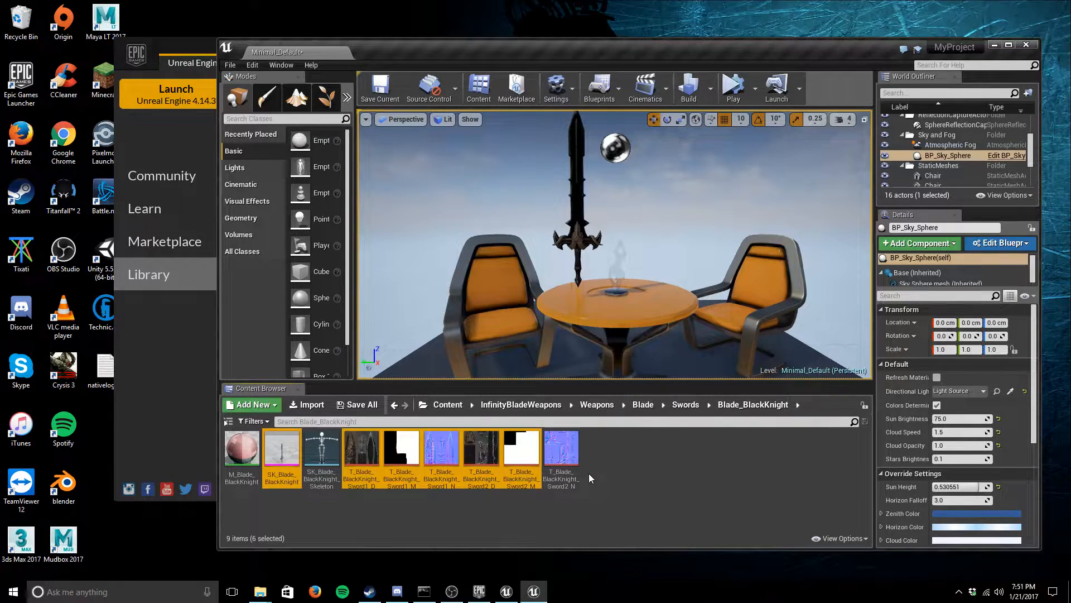
{"action": "right_click", "coordinate": [529, 461]}
{"action": "mouse_move", "coordinate": [585, 339]}
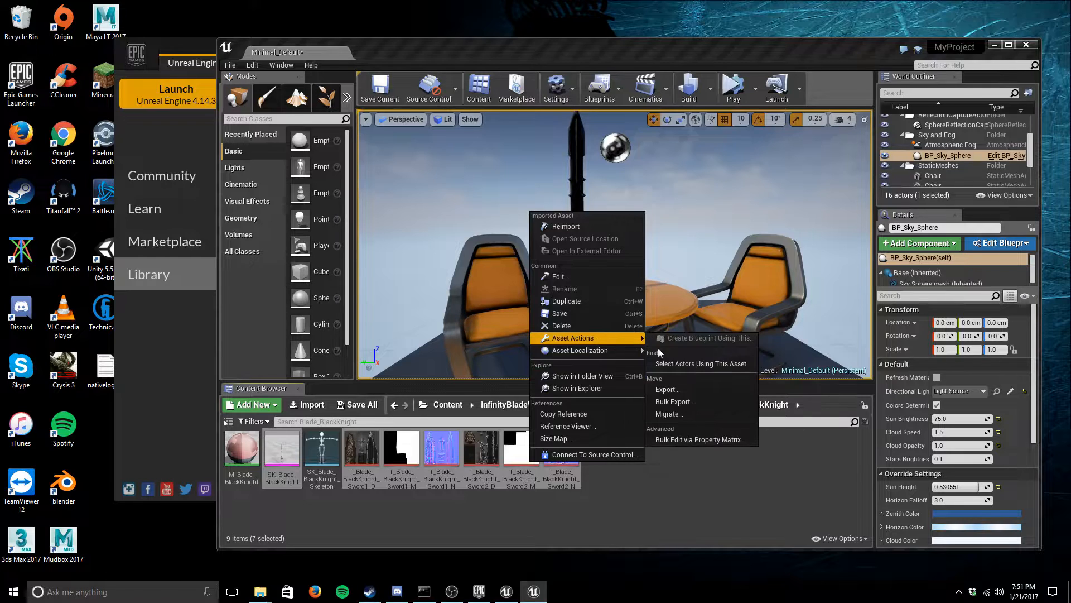
{"action": "left_click", "coordinate": [675, 401]}
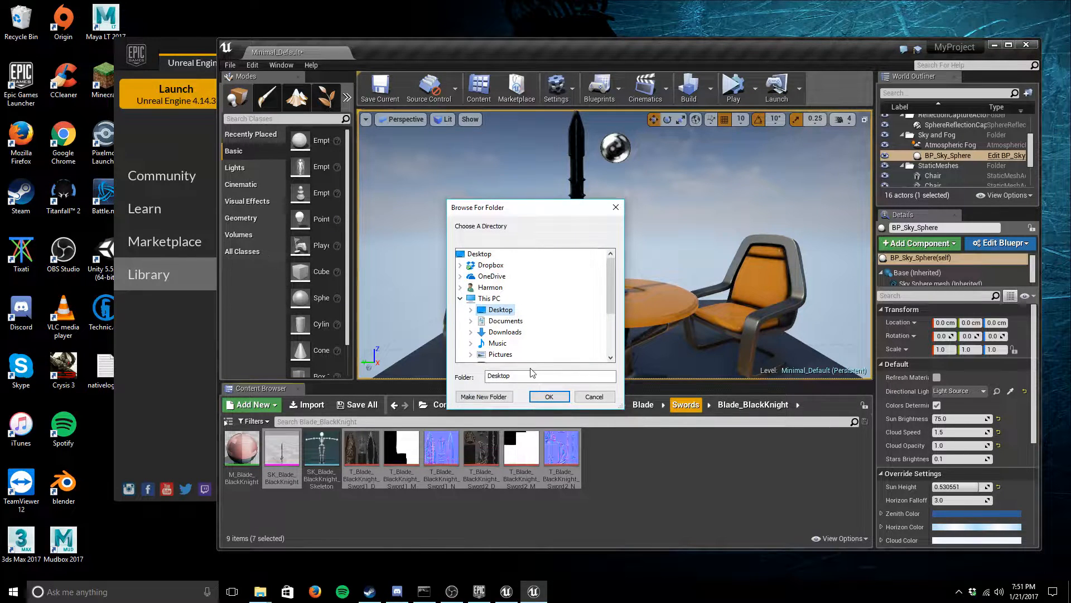
{"action": "left_click", "coordinate": [543, 399]}
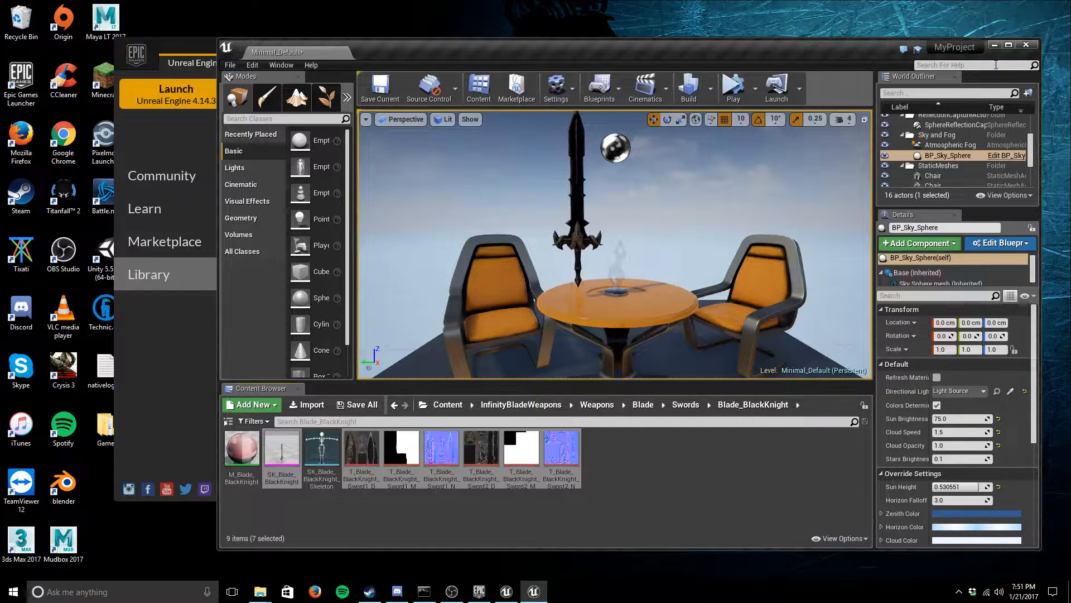
Minimize the MyProject editor, switch to the ARK Dev Kit and maximize its window.
{"action": "left_click", "coordinate": [995, 45]}
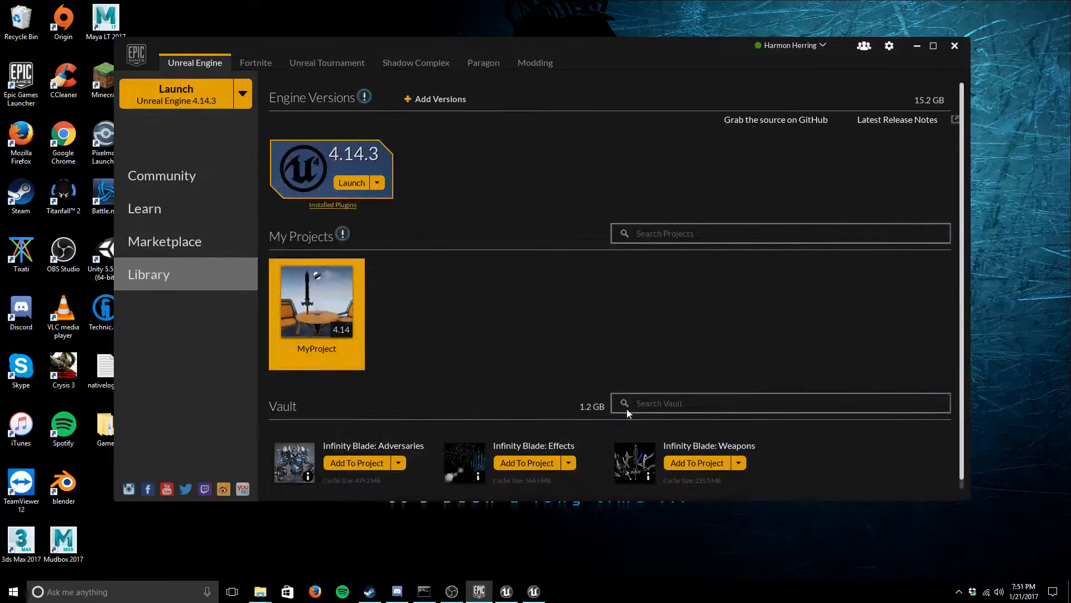
{"action": "left_click", "coordinate": [506, 590]}
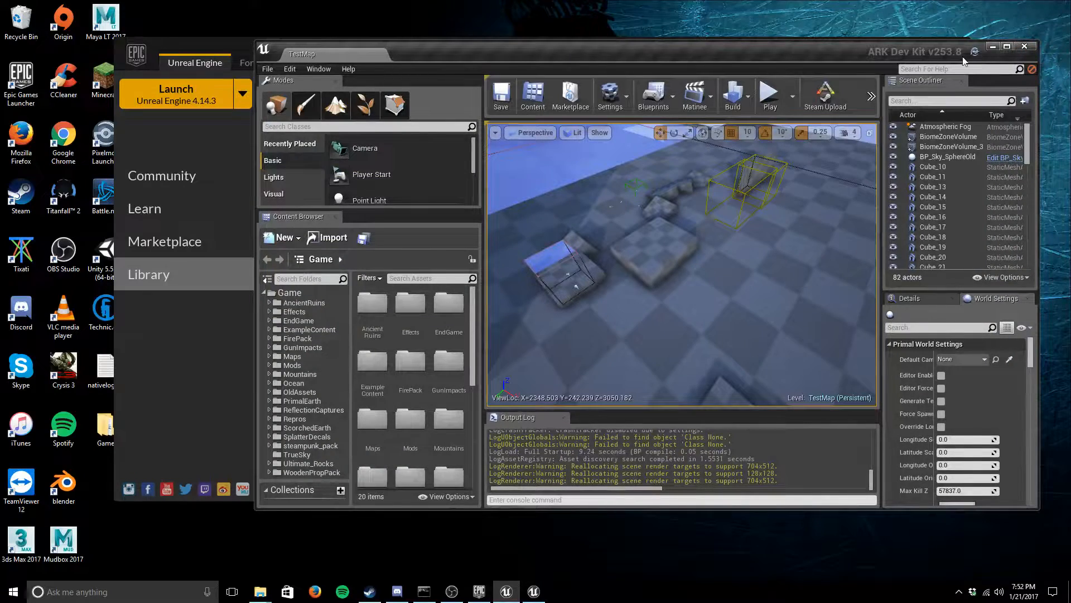
{"action": "left_click", "coordinate": [1007, 46]}
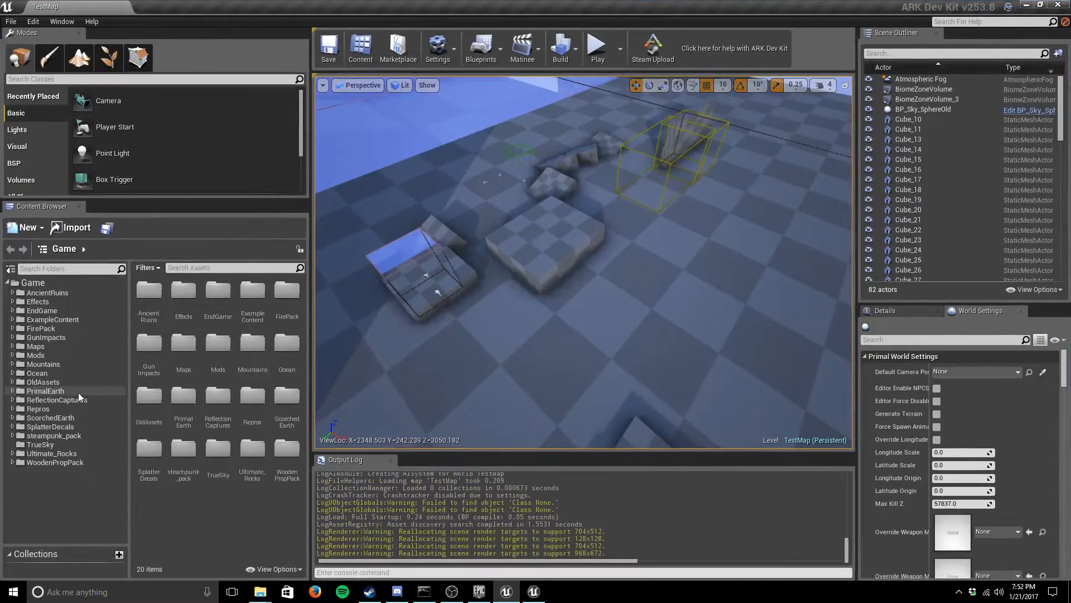
Create a folder named Video inside Mods > BetaTestingFolder.
{"action": "left_click", "coordinate": [17, 356]}
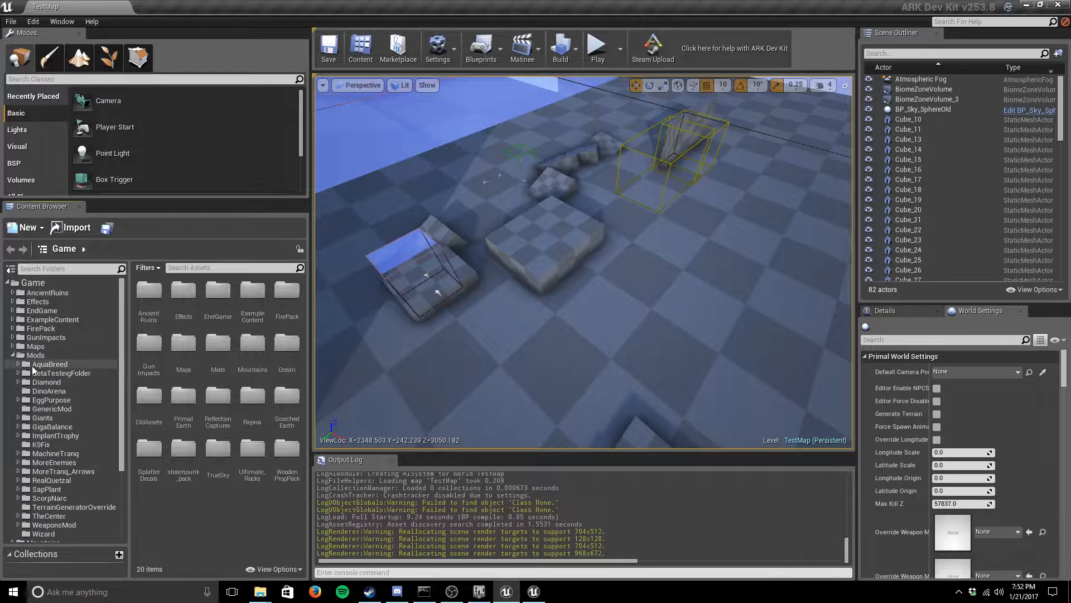
{"action": "left_click", "coordinate": [61, 373]}
{"action": "right_click", "coordinate": [272, 411]}
{"action": "left_click", "coordinate": [303, 172]}
{"action": "type", "text": "Video"}
{"action": "key", "text": "Return"}
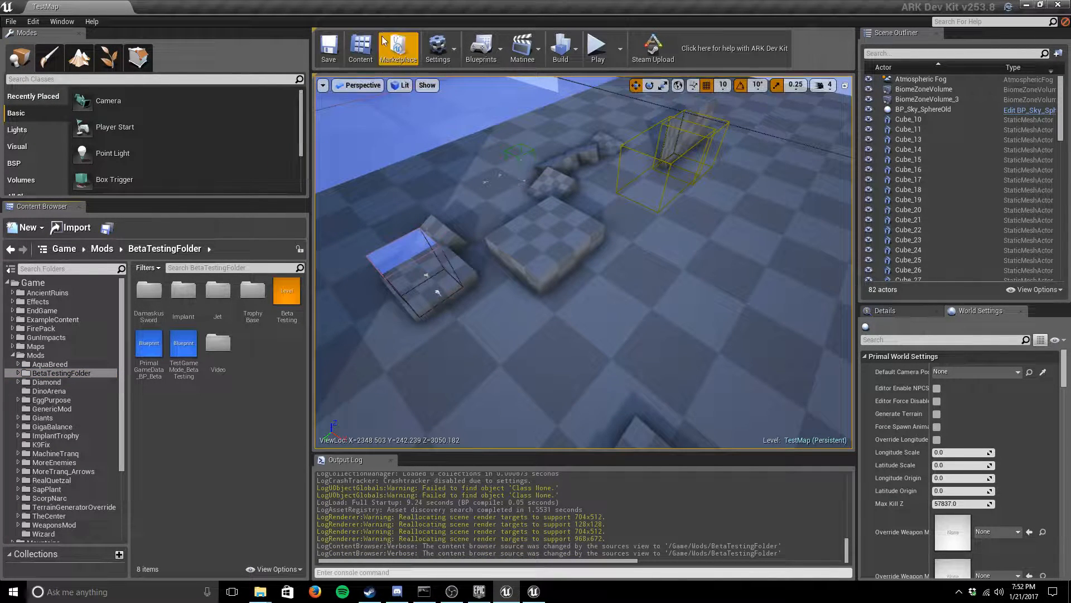
In the Video folder, start an import of SK_Blade_BlackKnight.FBX and the six exported Black Knight TGA textures.
{"action": "double_click", "coordinate": [218, 343]}
{"action": "right_click", "coordinate": [230, 345]}
{"action": "left_click", "coordinate": [296, 132]}
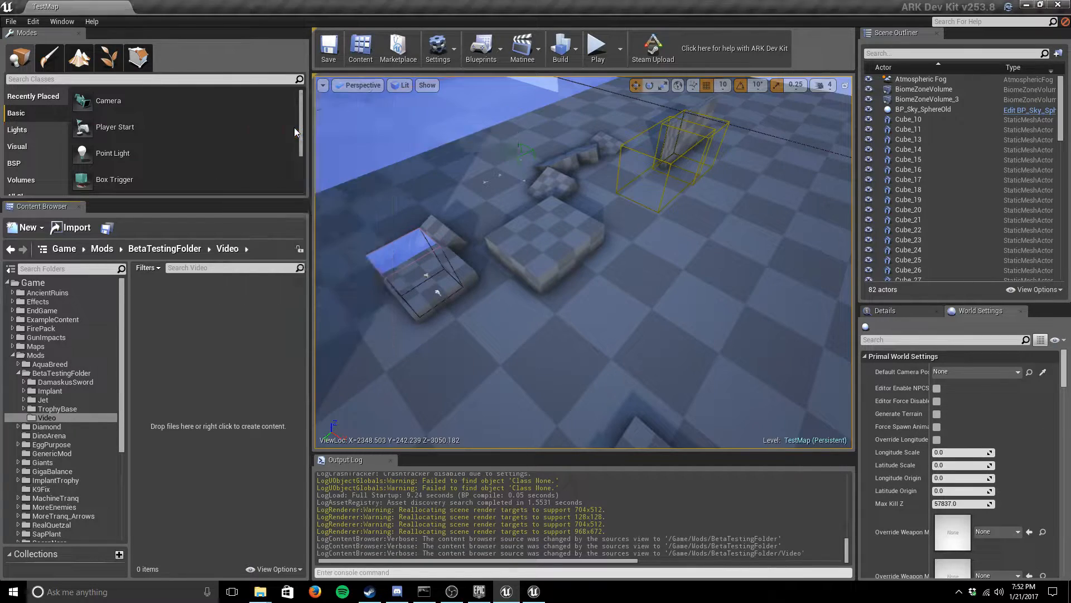
{"action": "left_click", "coordinate": [131, 92]}
{"action": "left_click", "coordinate": [506, 99], "text": "shift"}
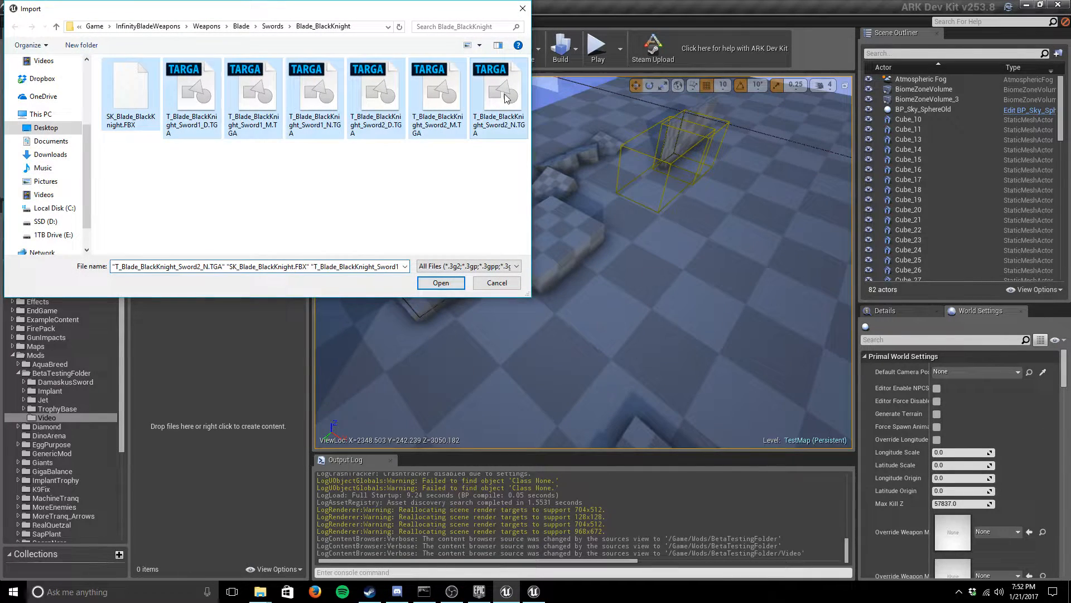
{"action": "left_click", "coordinate": [445, 284]}
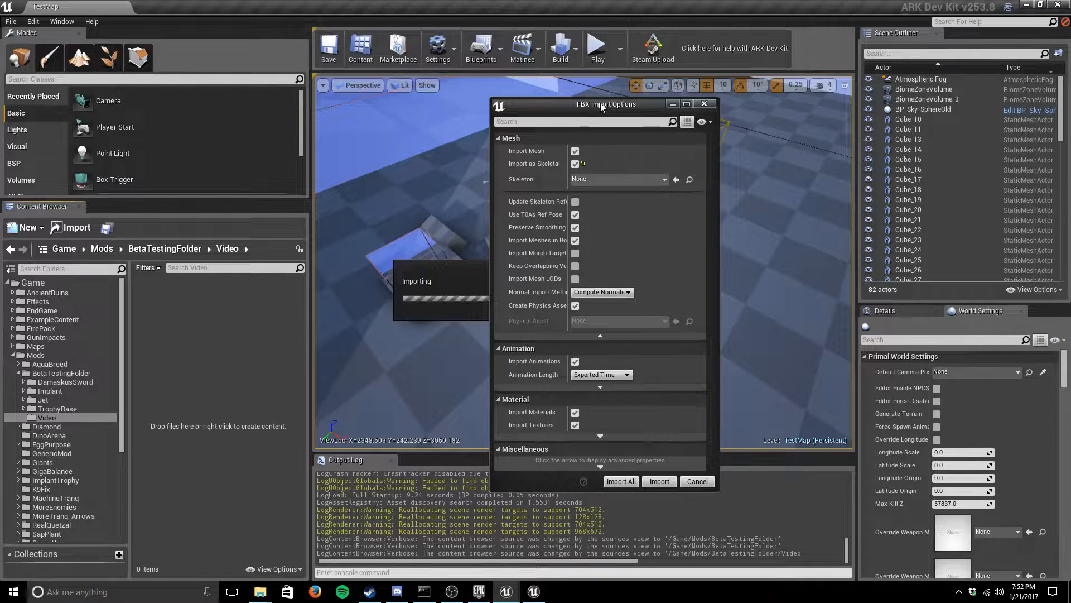
Import all the files with Import as Skeletal enabled and close the message log.
{"action": "left_click", "coordinate": [575, 164]}
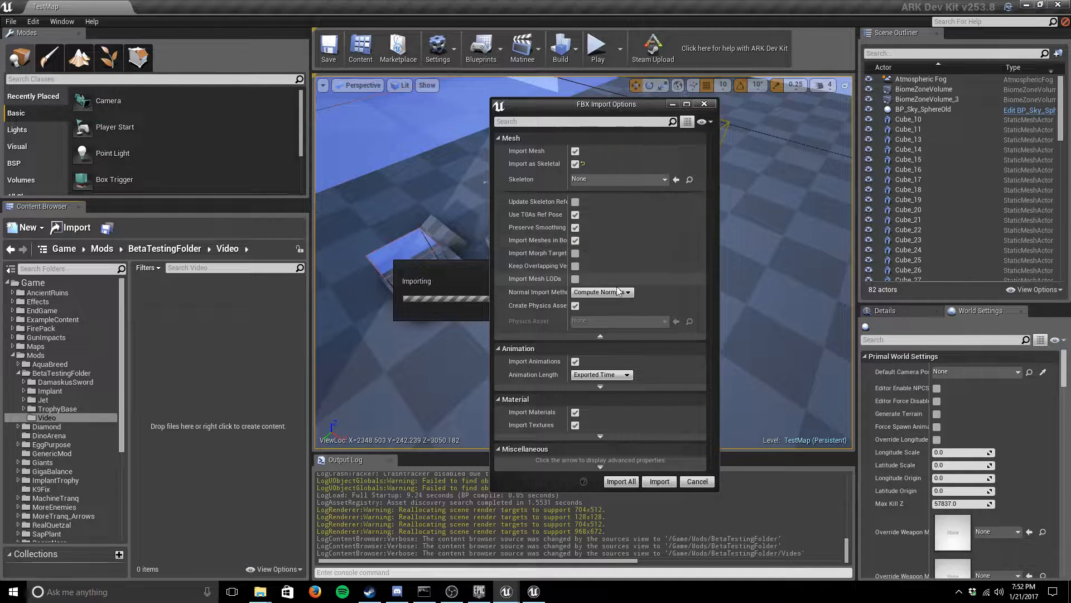
{"action": "left_click", "coordinate": [621, 481]}
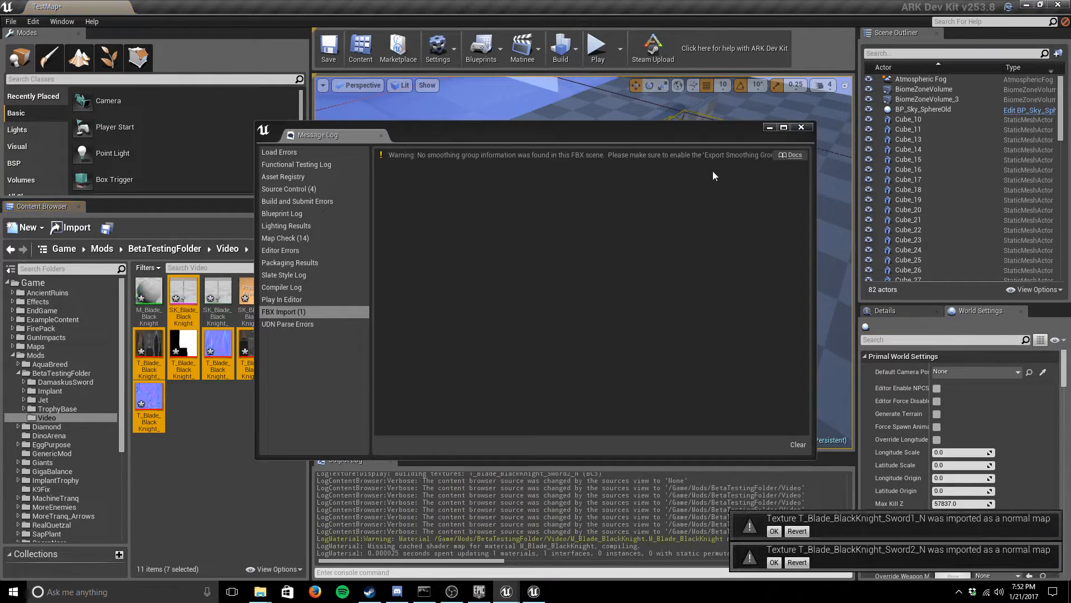
{"action": "left_click", "coordinate": [801, 127]}
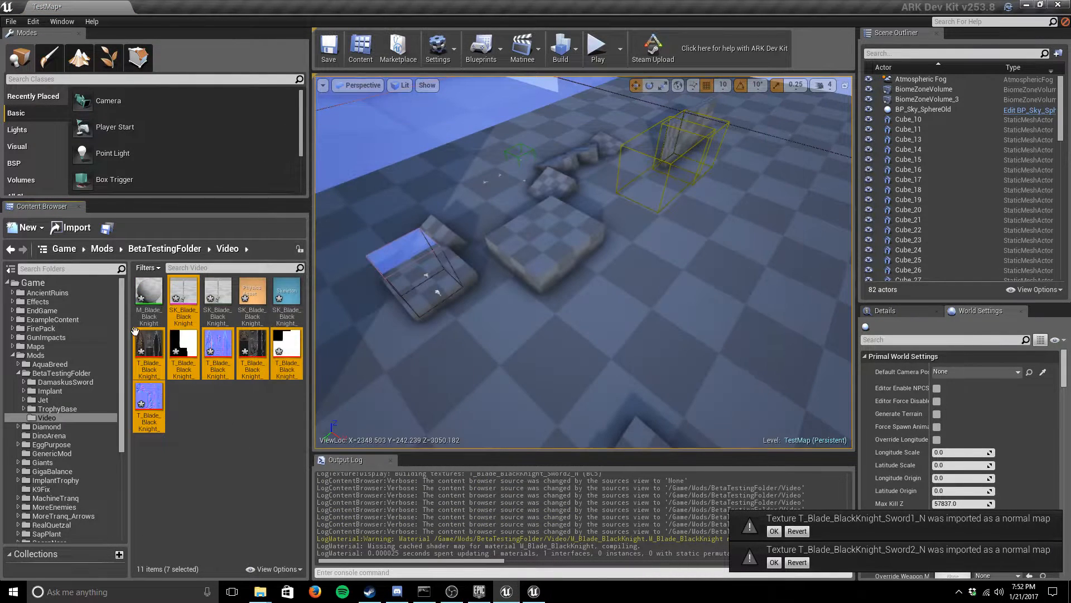
Place the imported SK_Blade_BlackKnight skeletal mesh on the TestMap floor and raise it.
{"action": "left_click", "coordinate": [151, 309]}
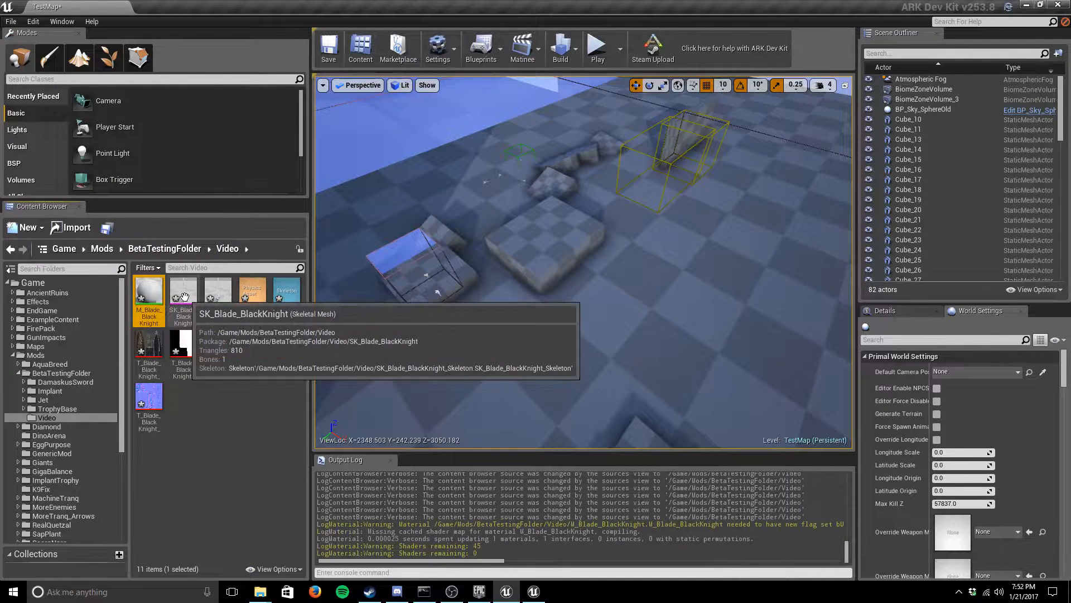
{"action": "left_click_drag", "start_coordinate": [184, 298], "coordinate": [617, 349]}
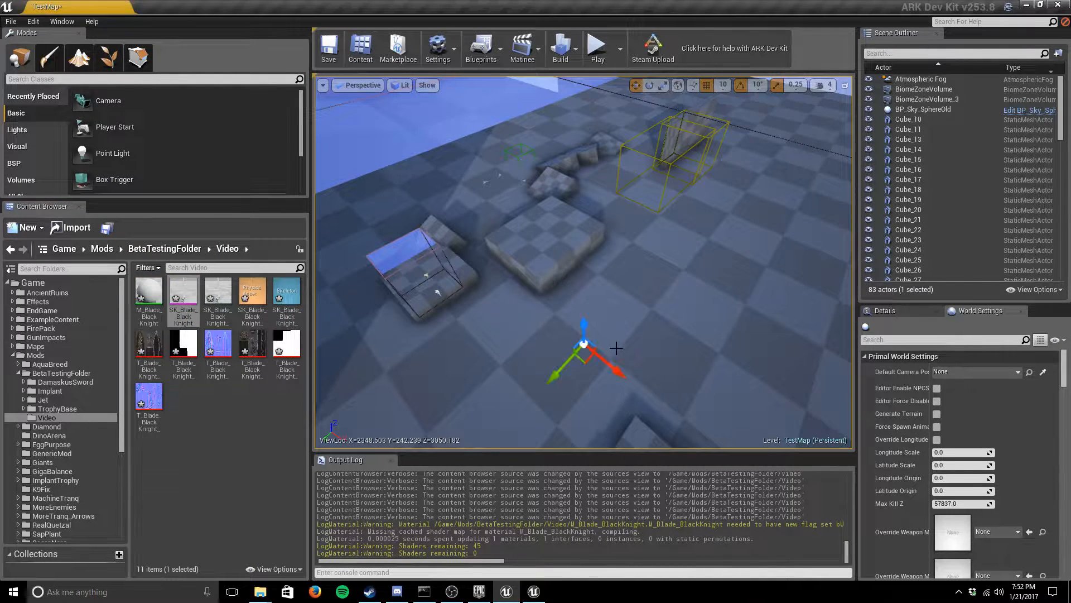
{"action": "scroll", "coordinate": [597, 354], "scroll_direction": "up", "scroll_amount": 2}
{"action": "scroll", "coordinate": [600, 360], "scroll_direction": "up", "scroll_amount": 3}
{"action": "right_click_drag", "start_coordinate": [627, 344], "coordinate": [599, 324]}
{"action": "key", "text": "w"}
{"action": "key", "text": "w"}
{"action": "left_click", "coordinate": [625, 340]}
{"action": "left_click", "coordinate": [559, 278]}
{"action": "left_click_drag", "start_coordinate": [563, 328], "coordinate": [559, 296]}
{"action": "right_click_drag", "start_coordinate": [625, 339], "coordinate": [626, 329]}
{"action": "left_click", "coordinate": [628, 323]}
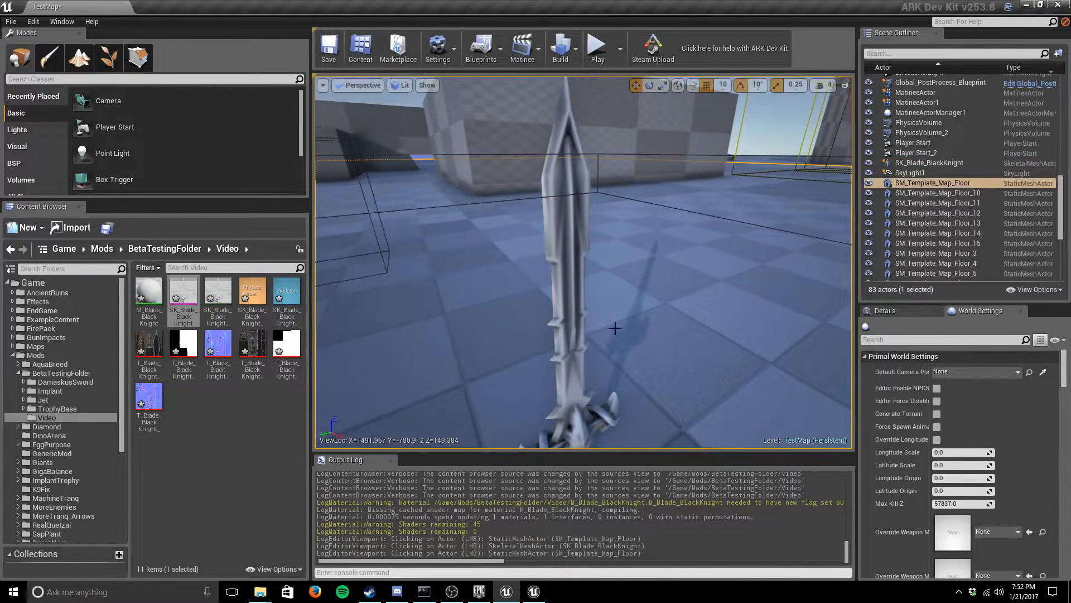
Open the imported M_Blade_BlackKnight material and snap its editor window to half of the screen.
{"action": "double_click", "coordinate": [158, 303]}
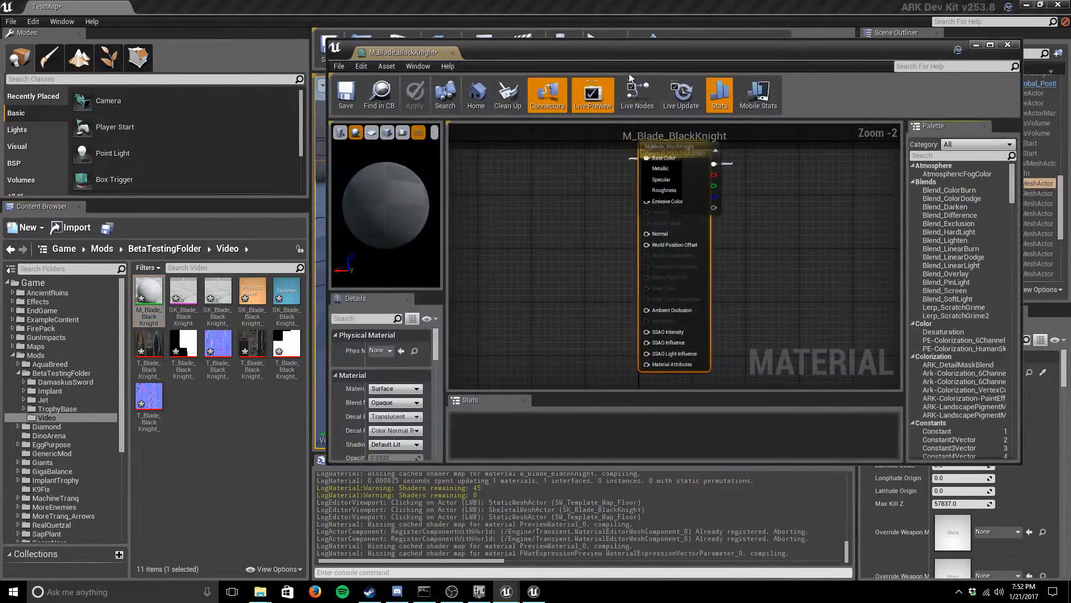
{"action": "double_click", "coordinate": [803, 8]}
{"action": "left_click_drag", "start_coordinate": [786, 50], "coordinate": [1070, 69]}
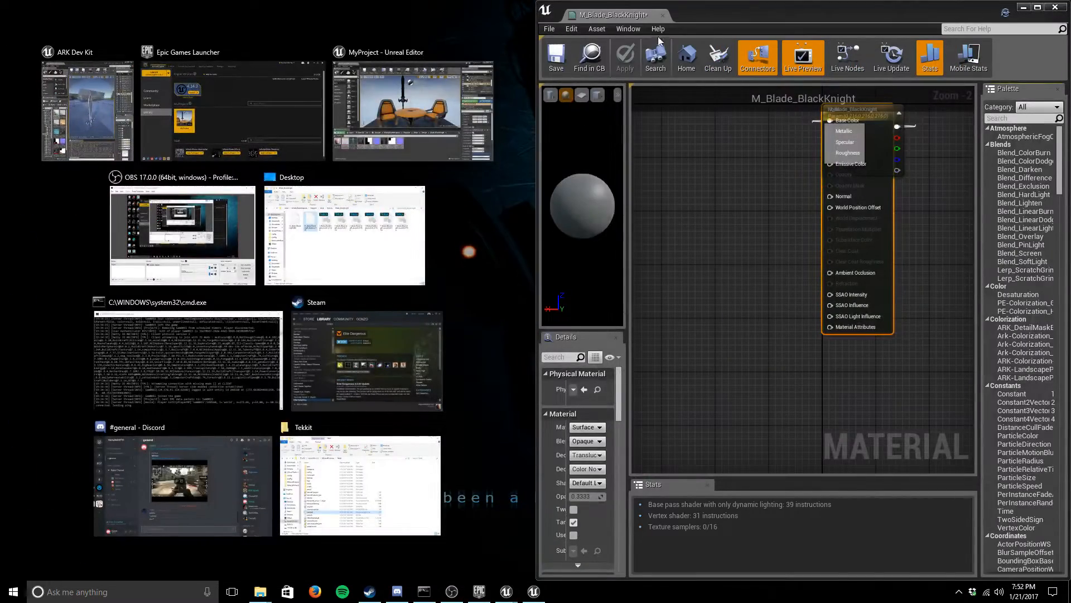
{"action": "left_click", "coordinate": [234, 111]}
{"action": "left_click_drag", "start_coordinate": [682, 8], "coordinate": [1070, 90]}
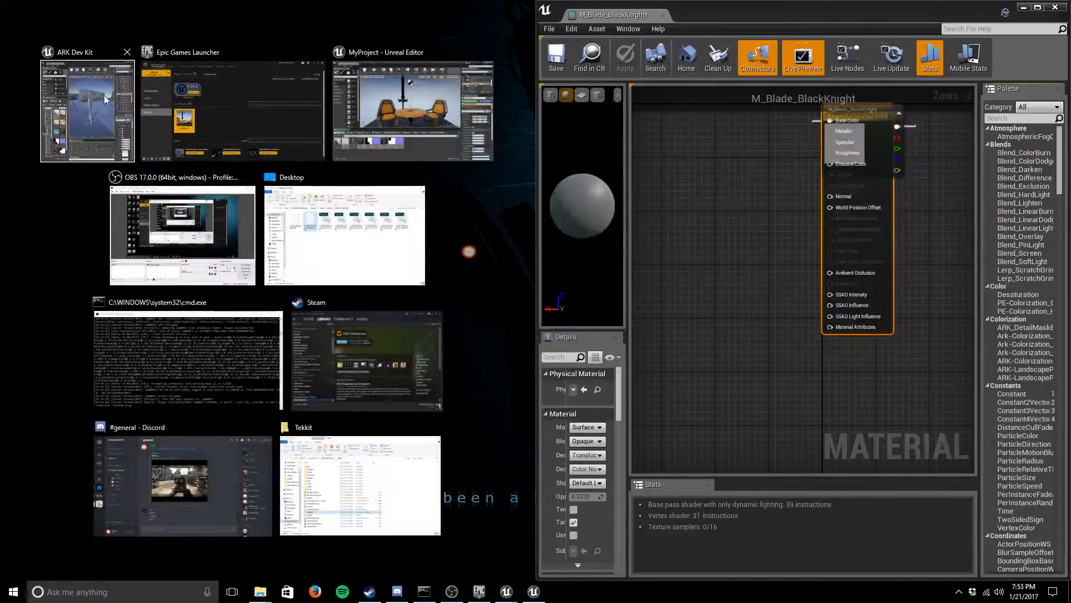
Fill the other half of the screen with the MyProject editor and open its original M_Blade_BlackKnight material.
{"action": "left_click", "coordinate": [409, 115]}
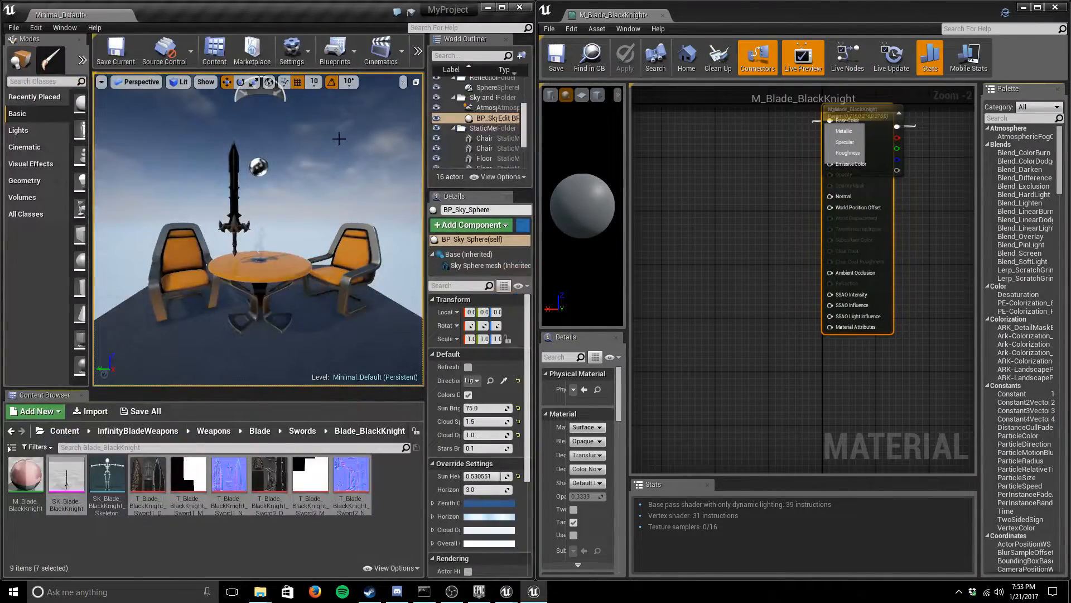
{"action": "double_click", "coordinate": [27, 490]}
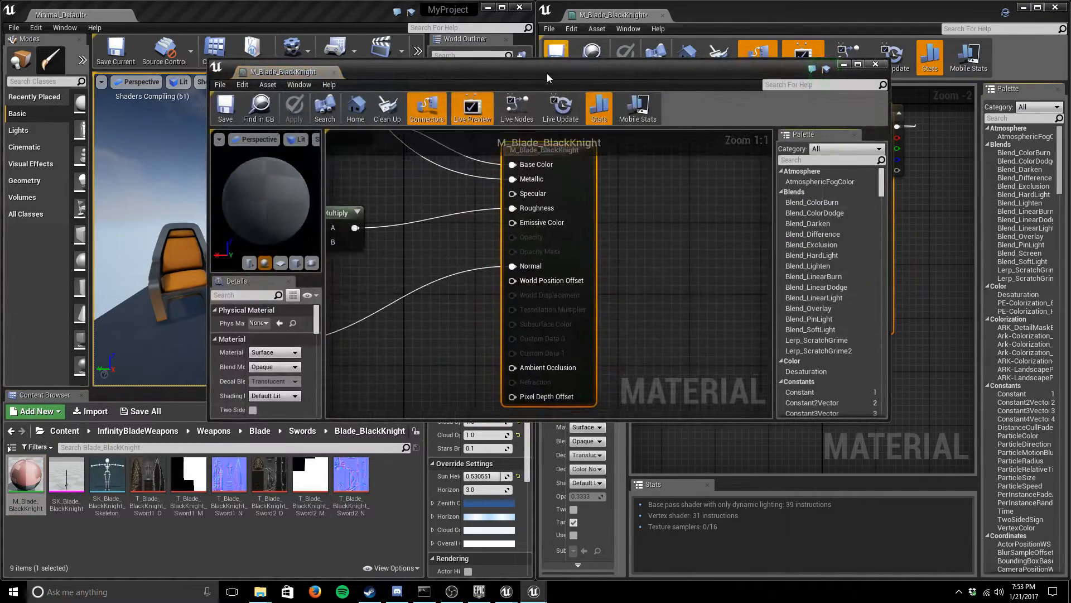
Place the original M_Blade_BlackKnight graph beside the imported one and rewire the imported nodes to match, including Normal1 into the last Lerp's A input.
{"action": "key", "text": "super+Left"}
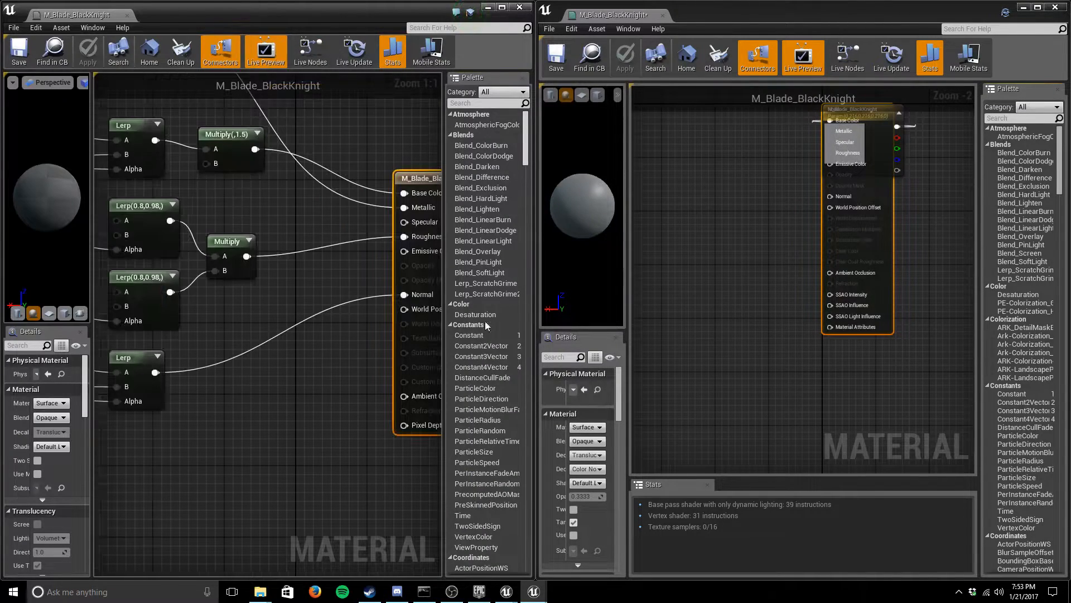
{"action": "left_click_drag", "start_coordinate": [854, 114], "coordinate": [732, 134]}
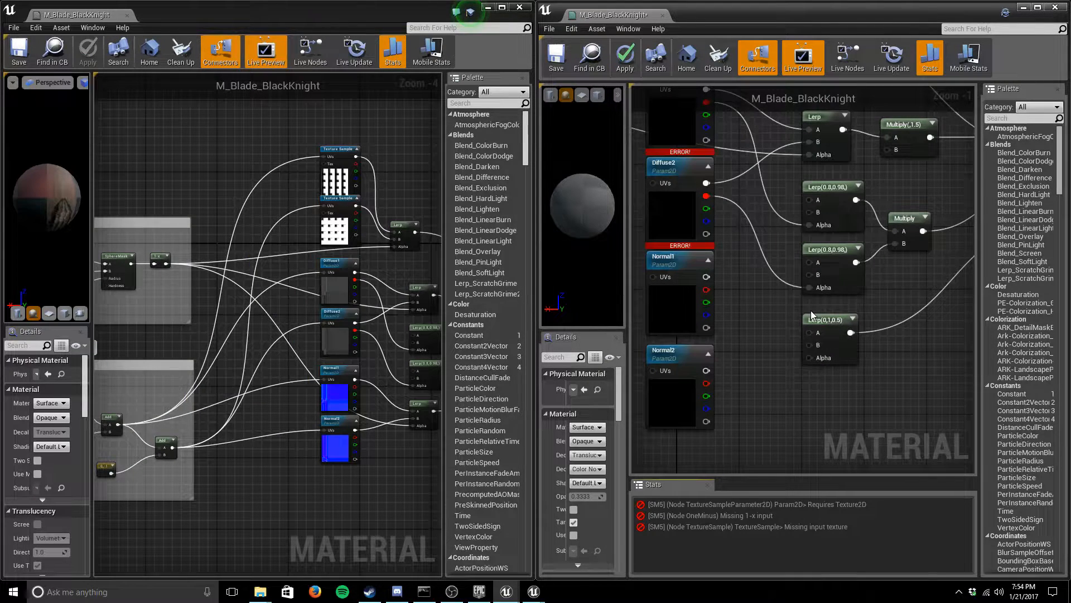
{"action": "left_click_drag", "start_coordinate": [810, 333], "coordinate": [719, 283]}
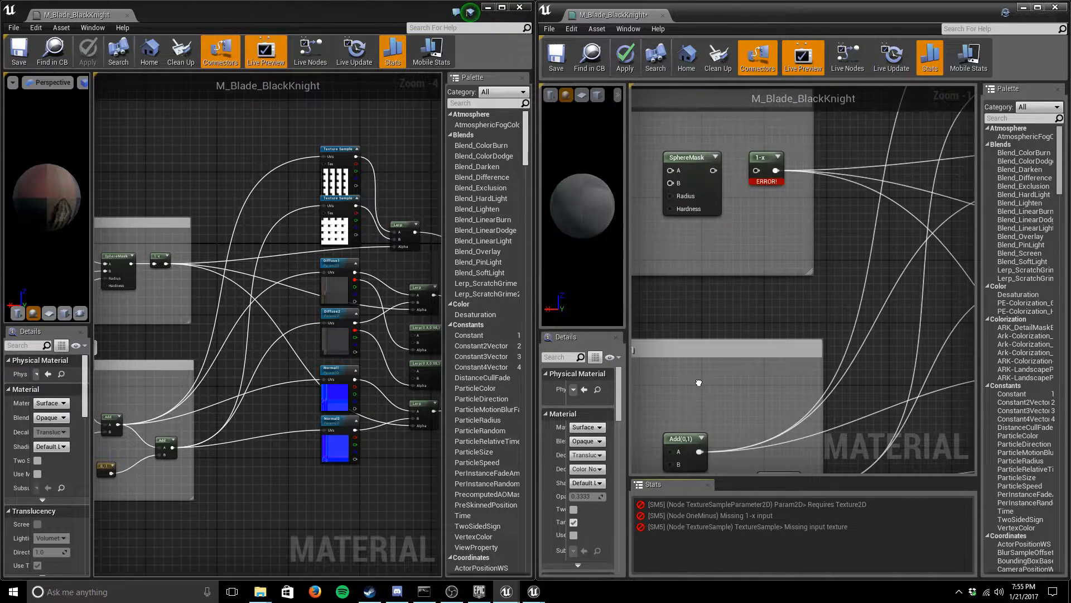
{"action": "right_click_drag", "start_coordinate": [727, 305], "coordinate": [727, 360]}
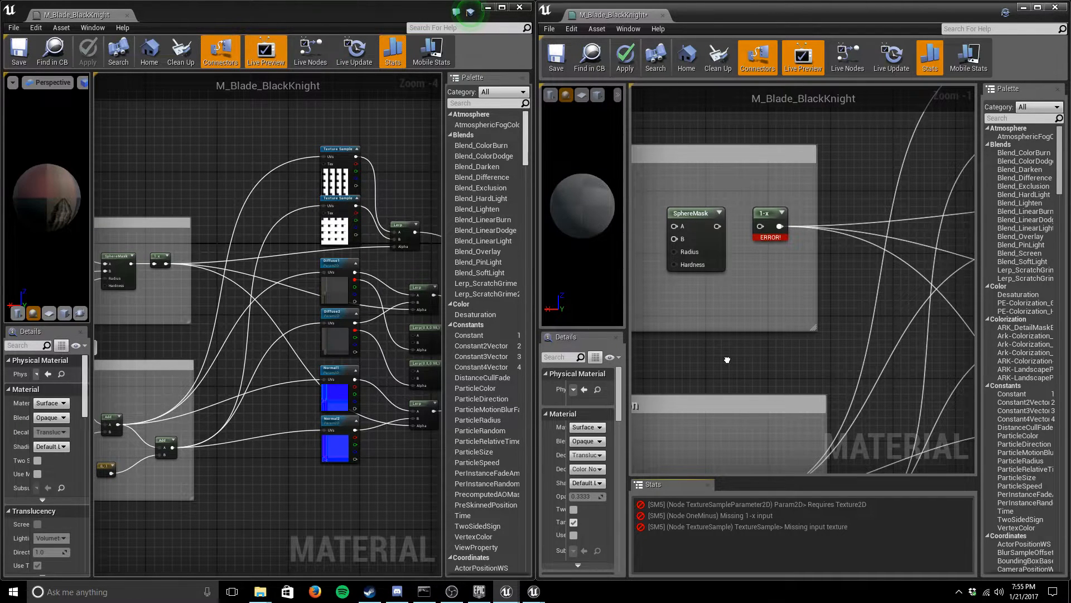
{"action": "left_click_drag", "start_coordinate": [905, 315], "coordinate": [842, 277]}
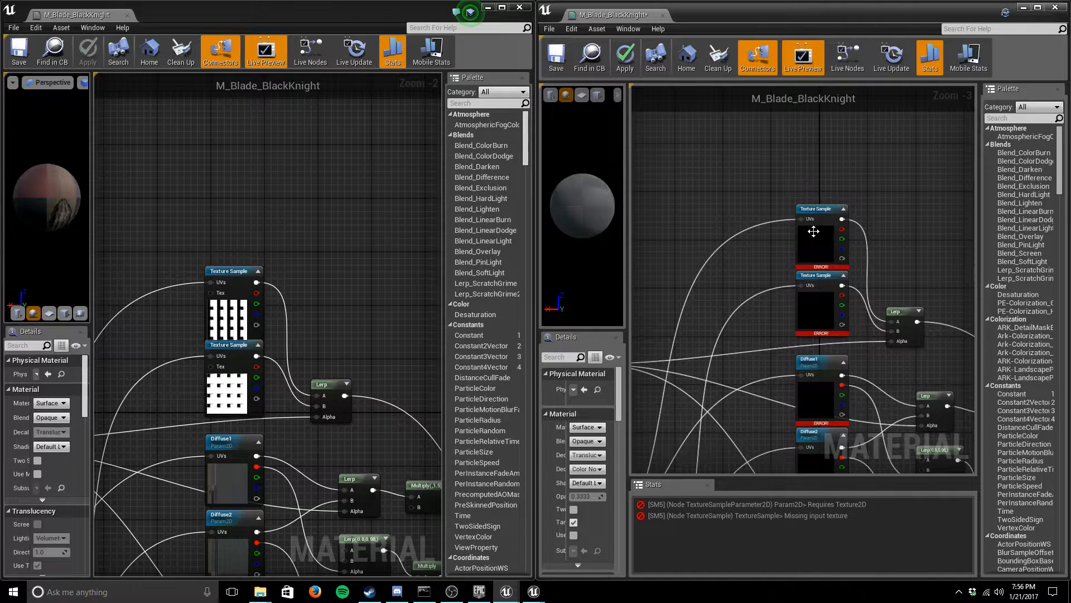
Assign the T_Blade_BlackKnight_Sword1_M texture to the imported material's upper Texture Sample node, matching the original.
{"action": "left_click", "coordinate": [244, 323]}
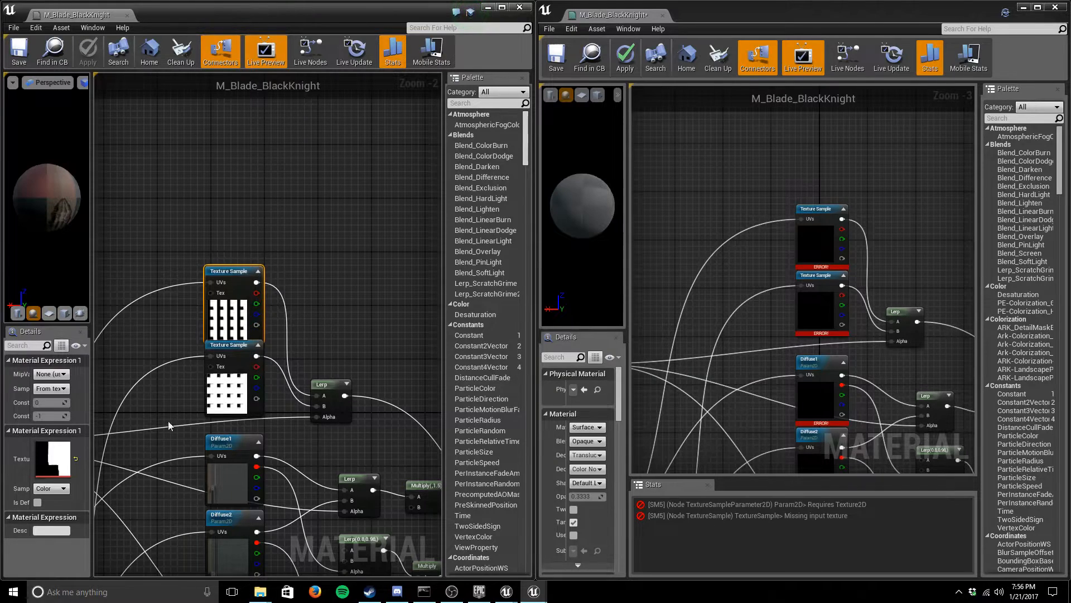
{"action": "left_click_drag", "start_coordinate": [707, 18], "coordinate": [877, 79]}
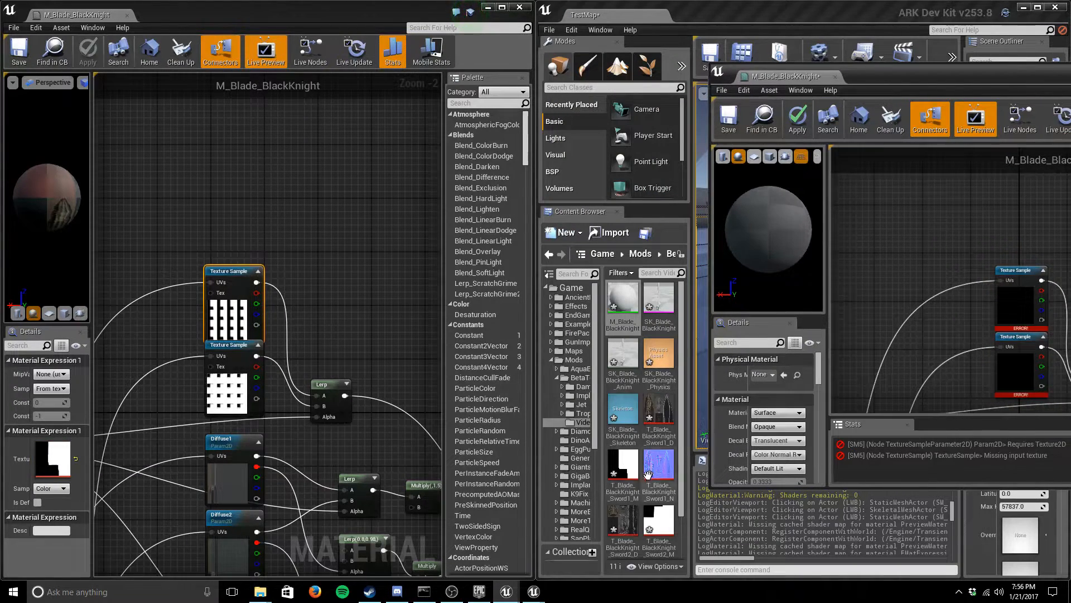
{"action": "left_click", "coordinate": [622, 468]}
{"action": "mouse_move", "coordinate": [819, 375]}
{"action": "left_mouse_down"}
{"action": "mouse_move", "coordinate": [818, 415]}
{"action": "mouse_move", "coordinate": [819, 370]}
{"action": "left_mouse_up"}
{"action": "mouse_move", "coordinate": [945, 75]}
{"action": "left_mouse_down"}
{"action": "mouse_move", "coordinate": [854, 87]}
{"action": "mouse_move", "coordinate": [952, 79]}
{"action": "left_mouse_up"}
{"action": "left_click", "coordinate": [928, 303]}
{"action": "left_click", "coordinate": [764, 465]}
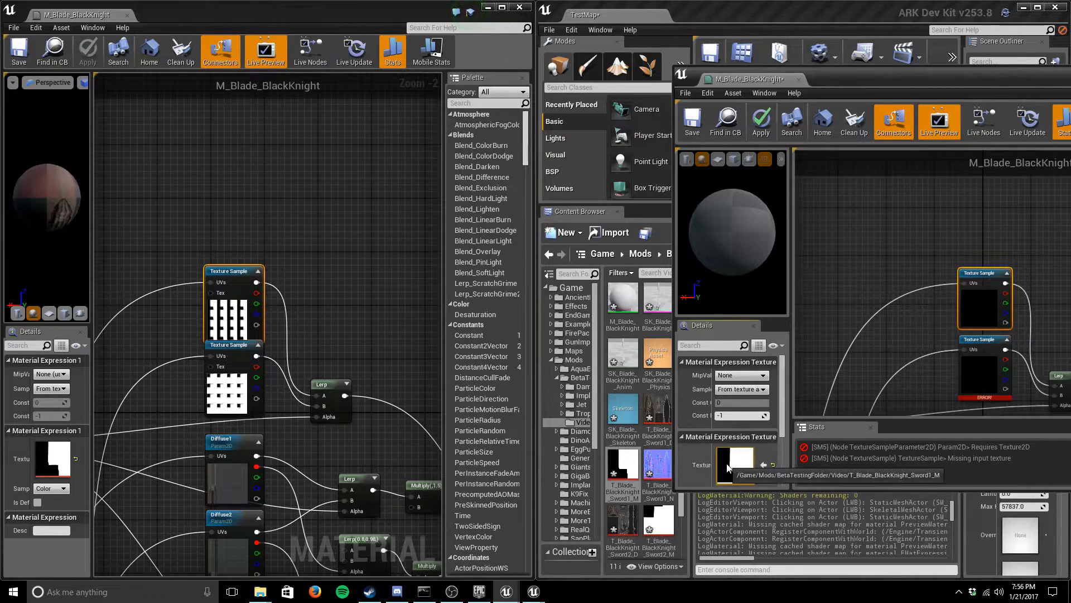
Assign the T_Blade_BlackKnight_Sword2_M texture to the lower Texture Sample node and check it against the original material's node.
{"action": "left_click", "coordinate": [991, 373]}
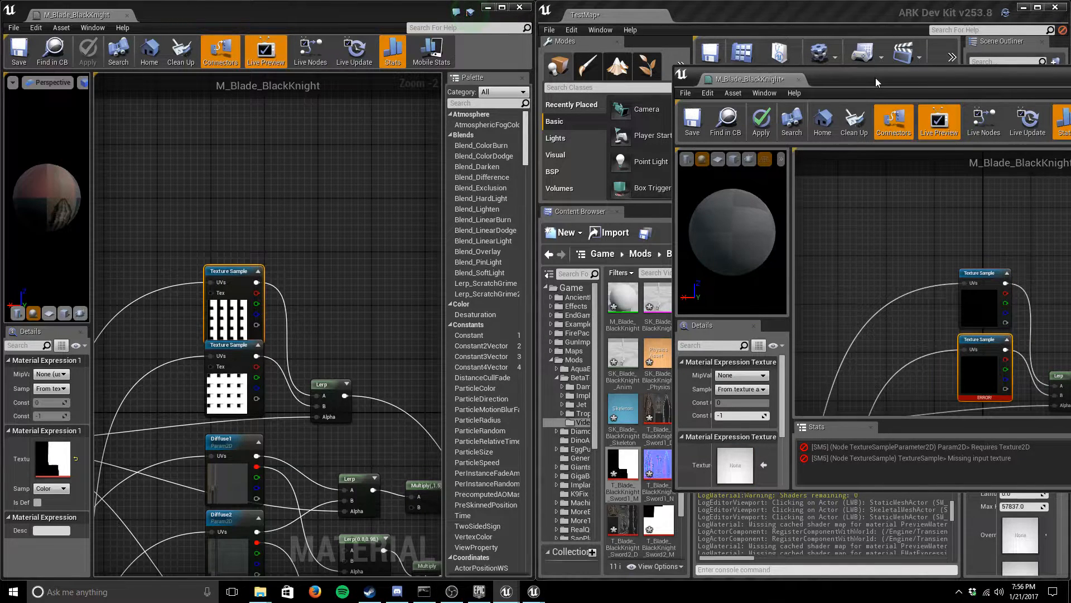
{"action": "left_click_drag", "start_coordinate": [876, 80], "coordinate": [888, 78]}
{"action": "left_click", "coordinate": [661, 513]}
{"action": "left_click", "coordinate": [776, 462]}
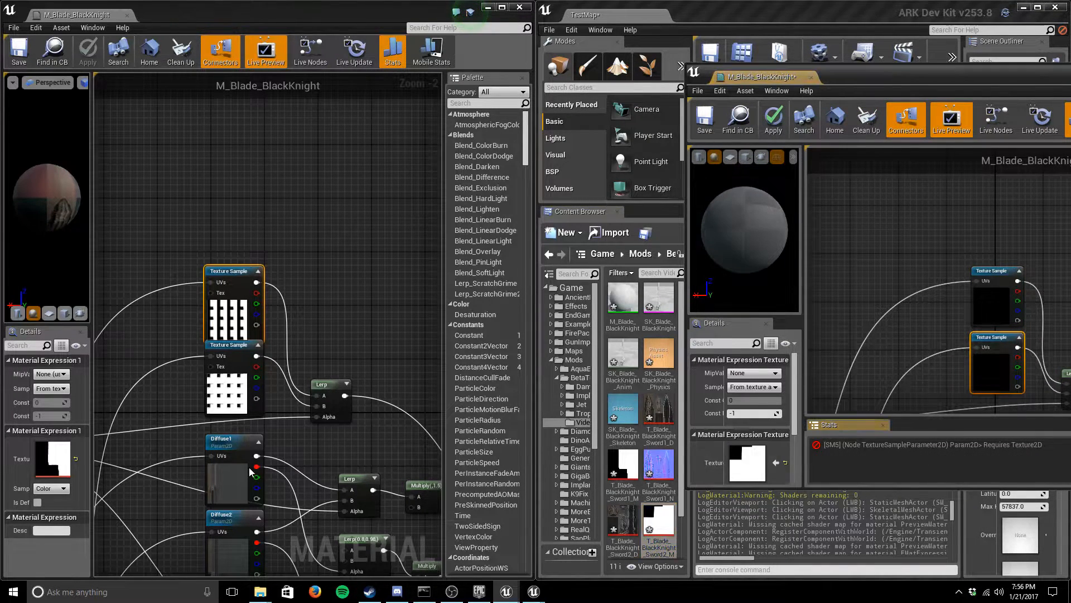
{"action": "left_click", "coordinate": [229, 402]}
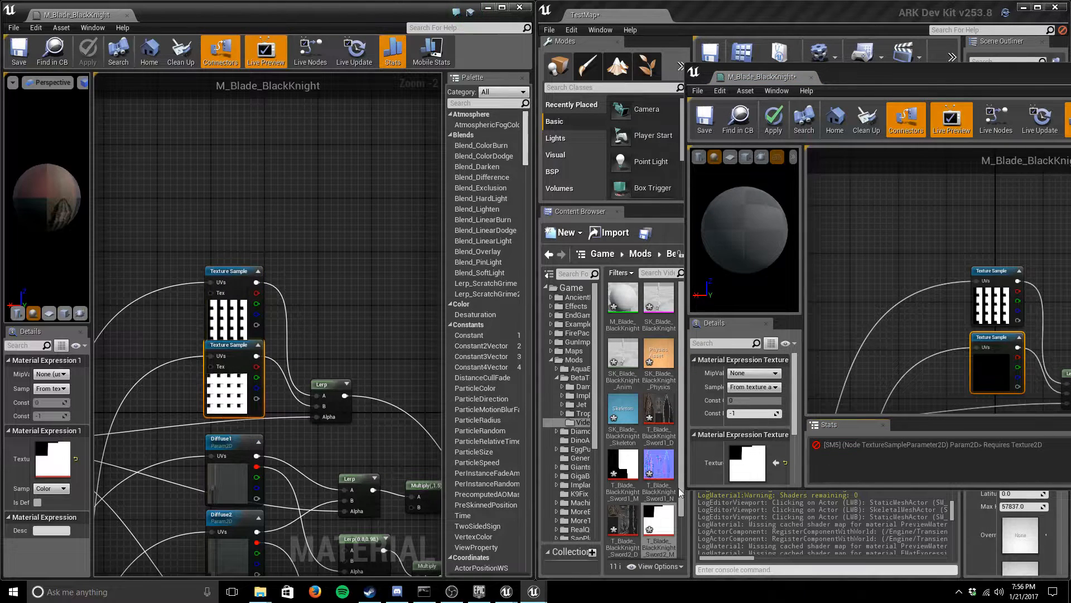
Check the original Diffuse1 node's texture and assign T_Blade_BlackKnight_Sword1_D to Diffuse1 in the imported material.
{"action": "right_click_drag", "start_coordinate": [920, 363], "coordinate": [909, 287]}
{"action": "right_click_drag", "start_coordinate": [979, 384], "coordinate": [981, 291]}
{"action": "left_click", "coordinate": [981, 291]}
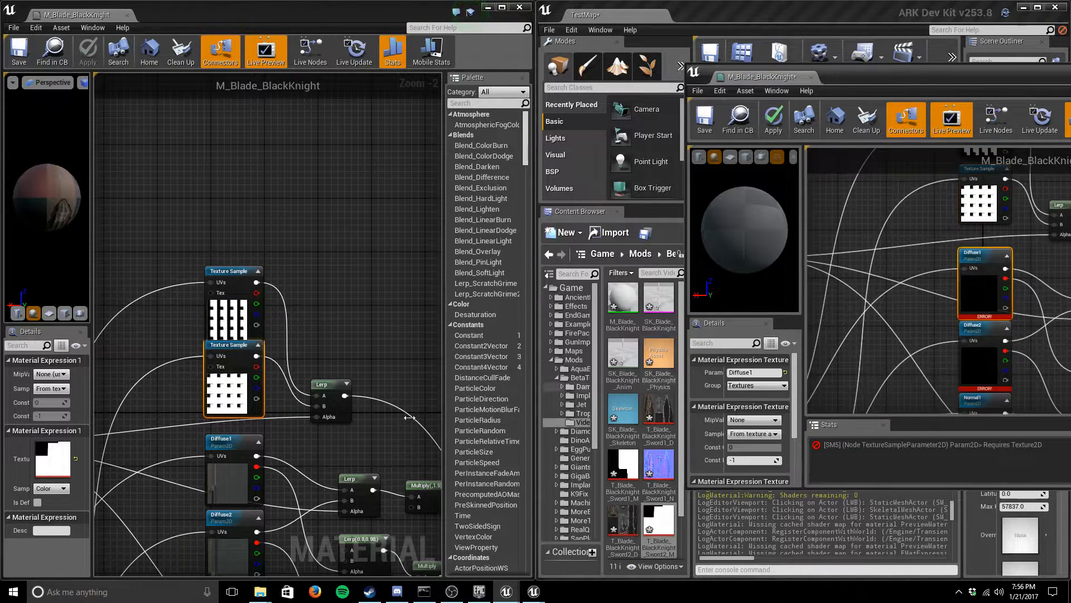
{"action": "left_click", "coordinate": [237, 471]}
{"action": "right_click_drag", "start_coordinate": [330, 474], "coordinate": [371, 354]}
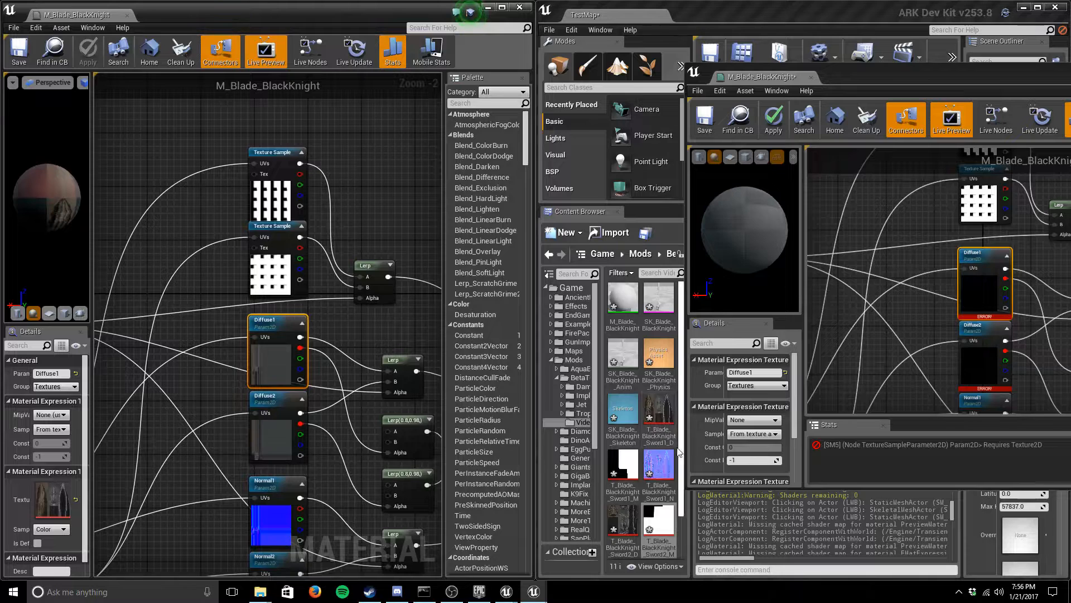
{"action": "left_click", "coordinate": [658, 420]}
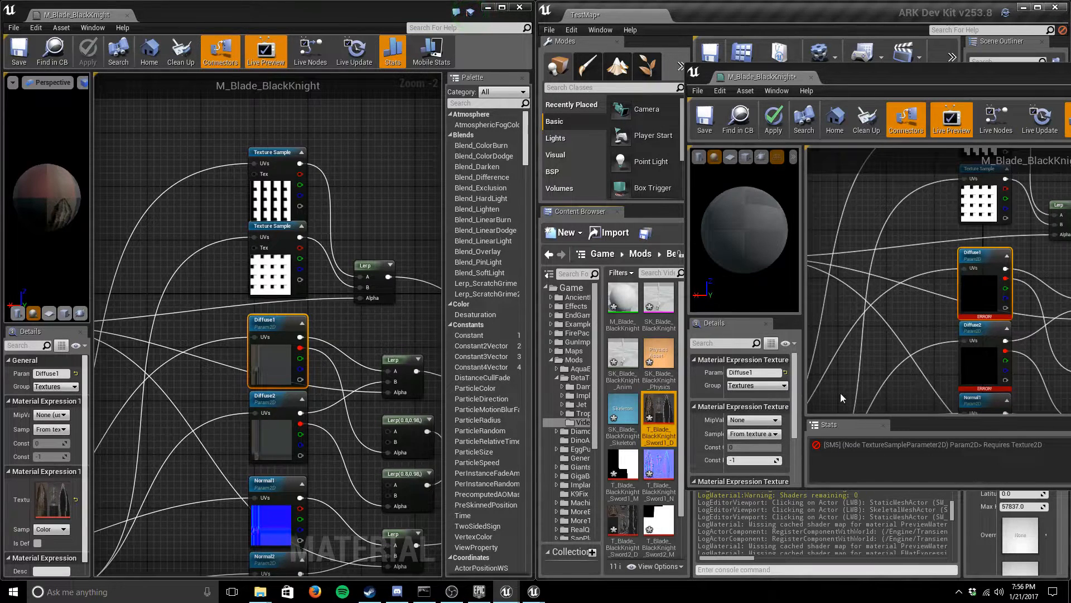
{"action": "scroll", "coordinate": [788, 393], "scroll_direction": "down", "scroll_amount": 3}
{"action": "left_click", "coordinate": [775, 424]}
Assign the T_Blade_BlackKnight_Sword2_D texture to the Diffuse2 parameter node.
{"action": "left_click", "coordinate": [969, 364]}
{"action": "left_click", "coordinate": [624, 518]}
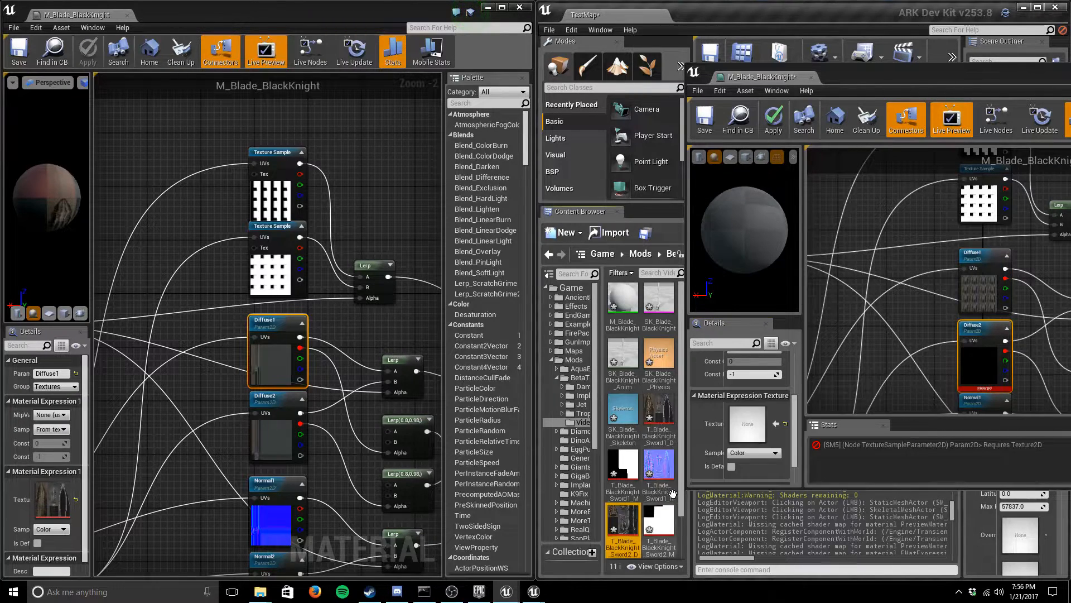
{"action": "left_click", "coordinate": [775, 424]}
Assign T_Blade_BlackKnight_Sword1_N to the Normal1 node and T_Blade_BlackKnight_Sword2_N to the Normal2 node.
{"action": "right_click_drag", "start_coordinate": [912, 337], "coordinate": [907, 184]}
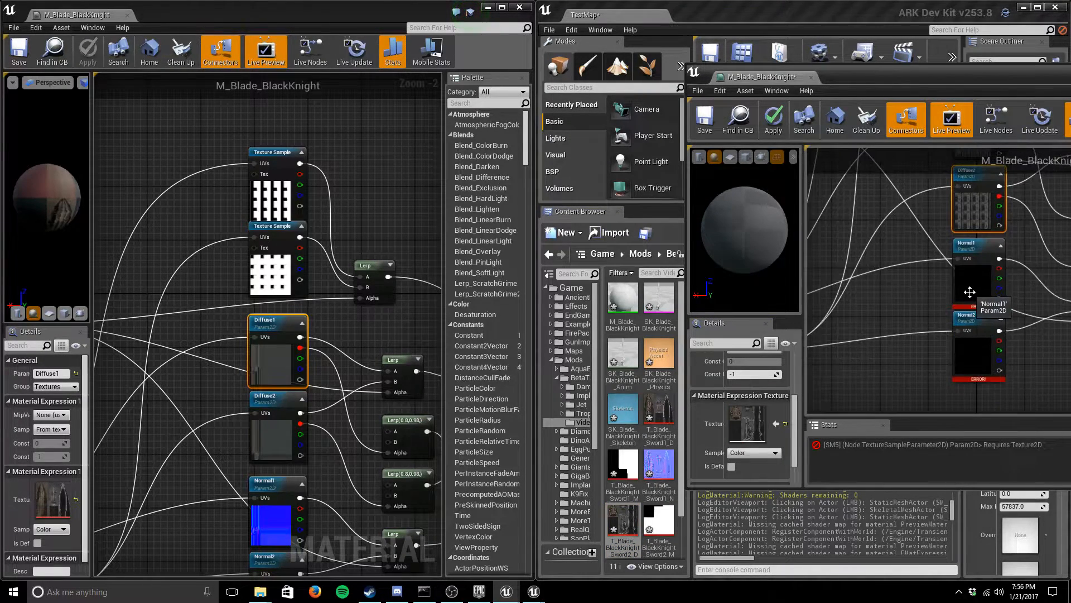
{"action": "left_click", "coordinate": [976, 268]}
{"action": "left_click", "coordinate": [266, 514]}
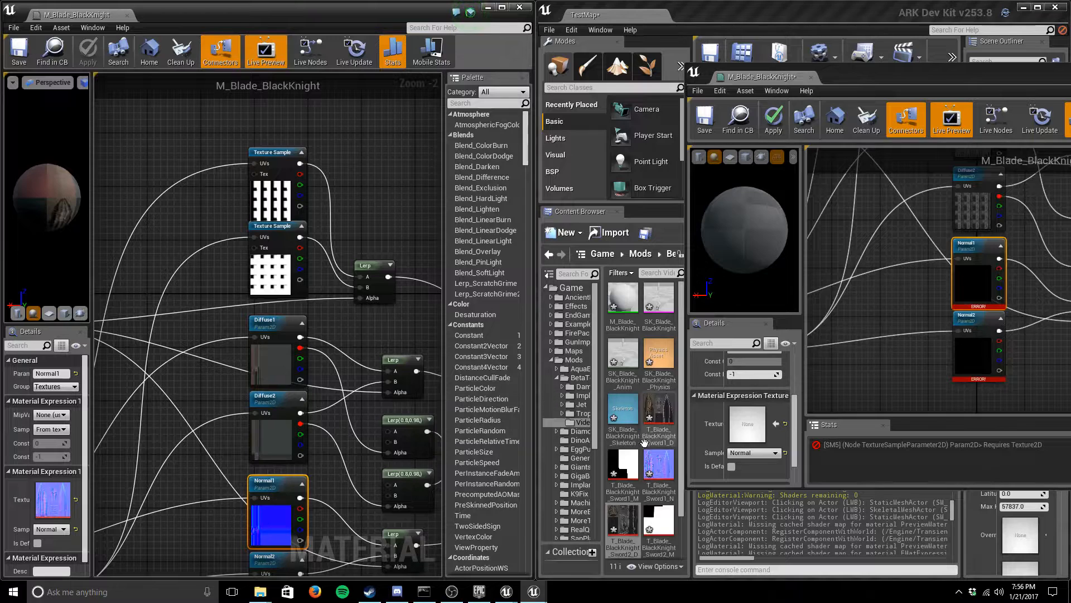
{"action": "left_click", "coordinate": [658, 469]}
{"action": "left_click", "coordinate": [775, 424]}
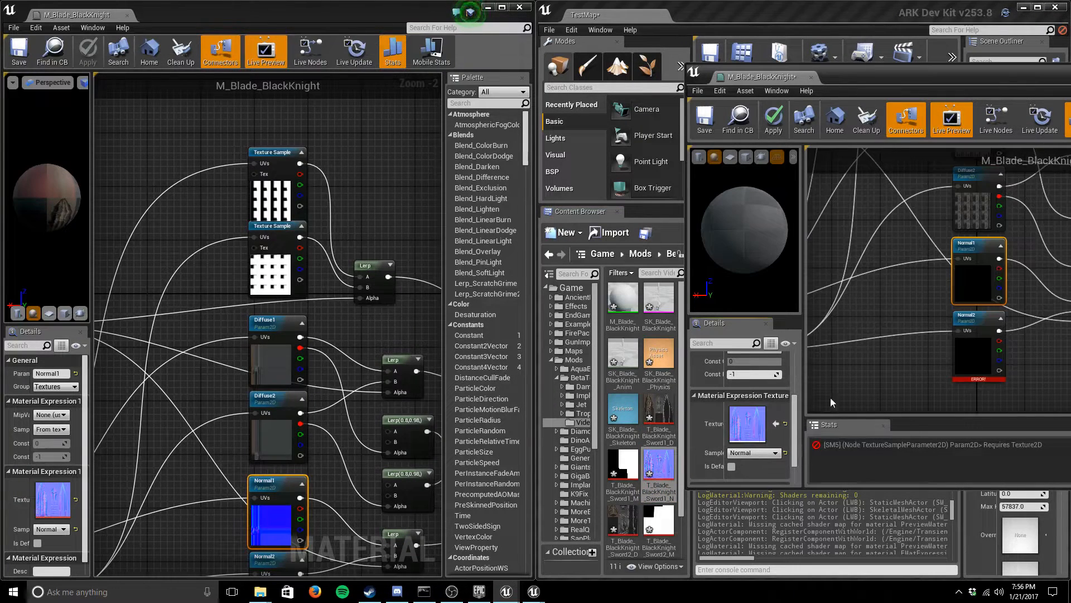
{"action": "left_click", "coordinate": [965, 357]}
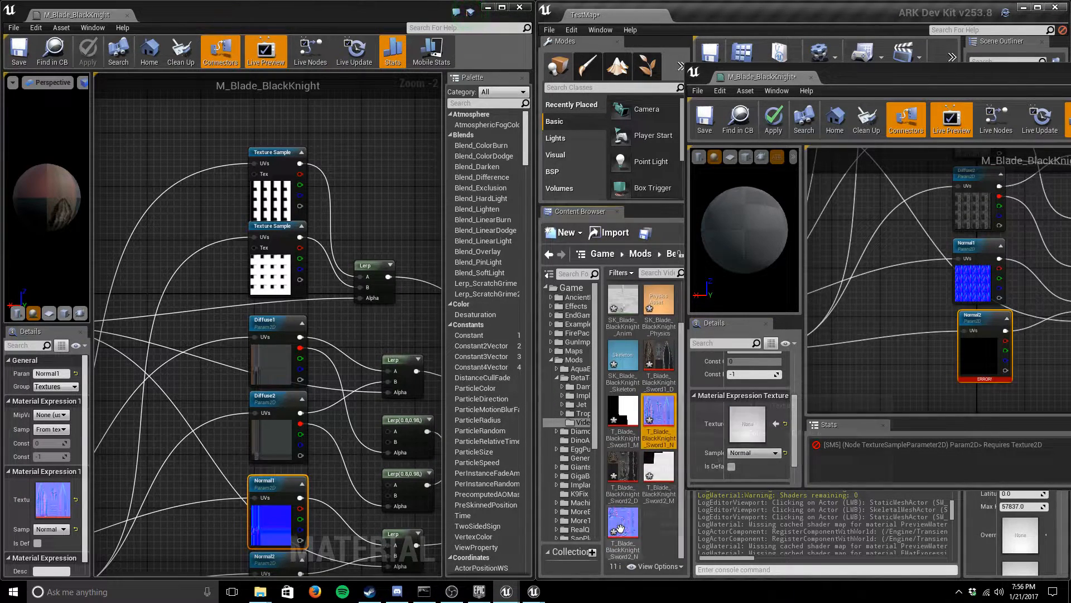
{"action": "left_click", "coordinate": [776, 424]}
Review the whole node graph of the recreated M_Blade_BlackKnight material and apply its changes.
{"action": "left_click_drag", "start_coordinate": [895, 83], "coordinate": [629, 121]}
{"action": "scroll", "coordinate": [642, 334], "scroll_direction": "down", "scroll_amount": 2}
{"action": "right_click_drag", "start_coordinate": [642, 334], "coordinate": [712, 329]}
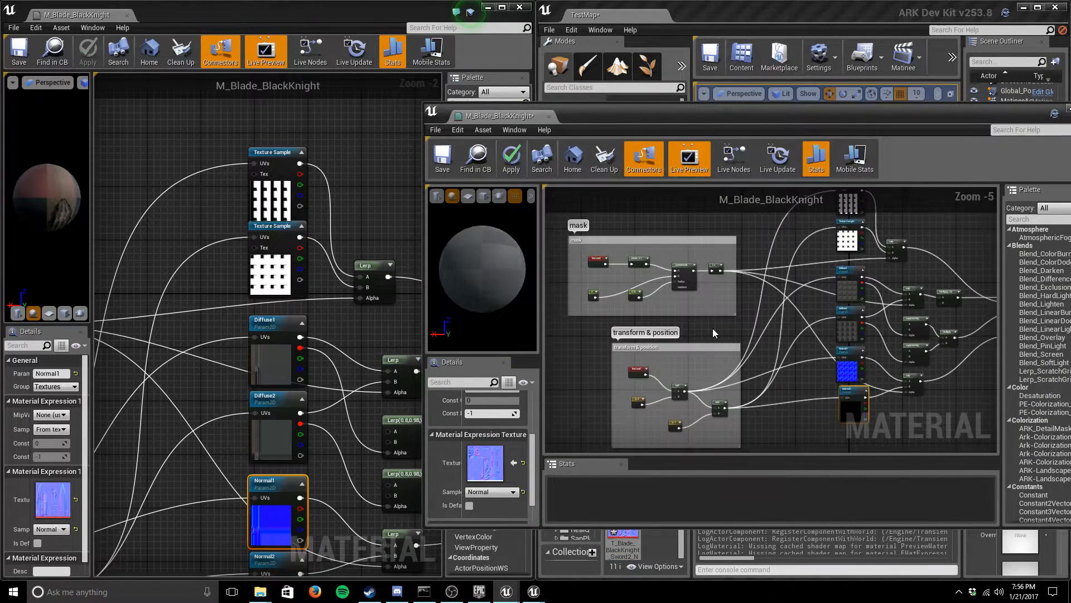
{"action": "right_click_drag", "start_coordinate": [784, 346], "coordinate": [678, 337]}
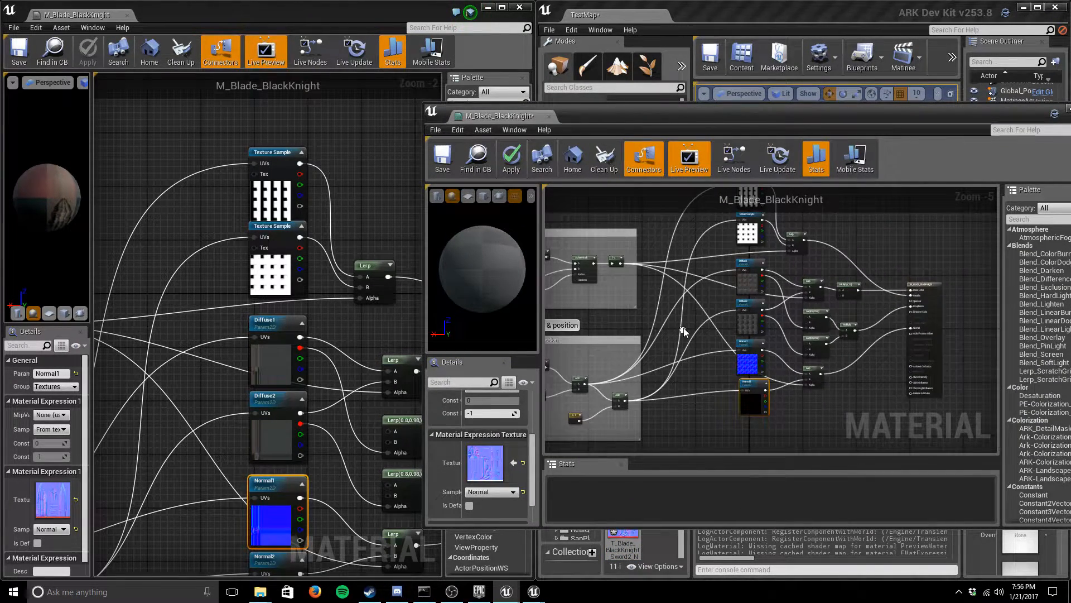
{"action": "left_click", "coordinate": [518, 160]}
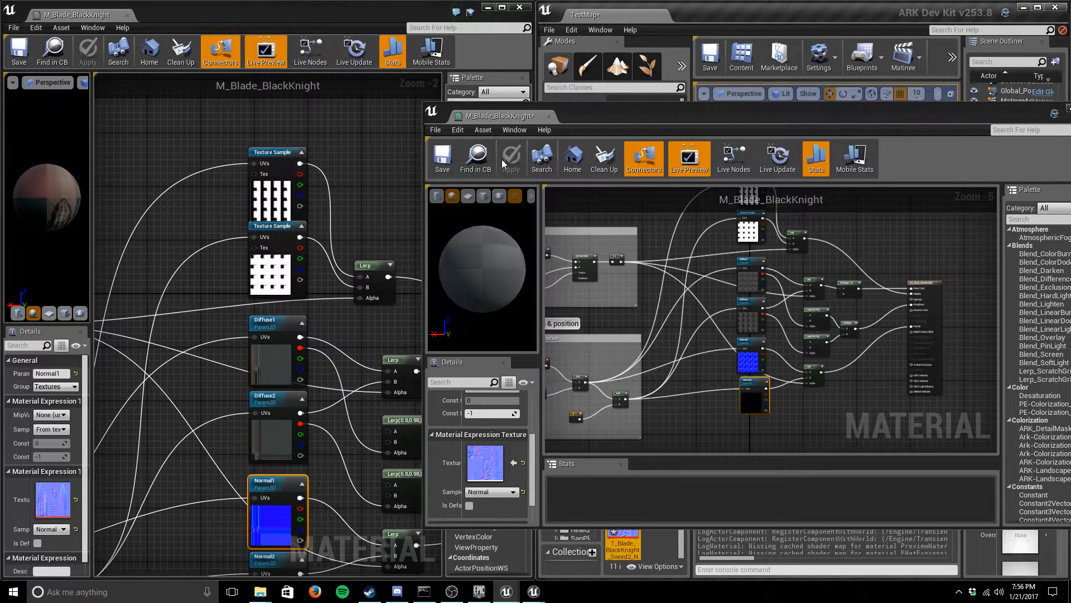
{"action": "left_click", "coordinate": [546, 116]}
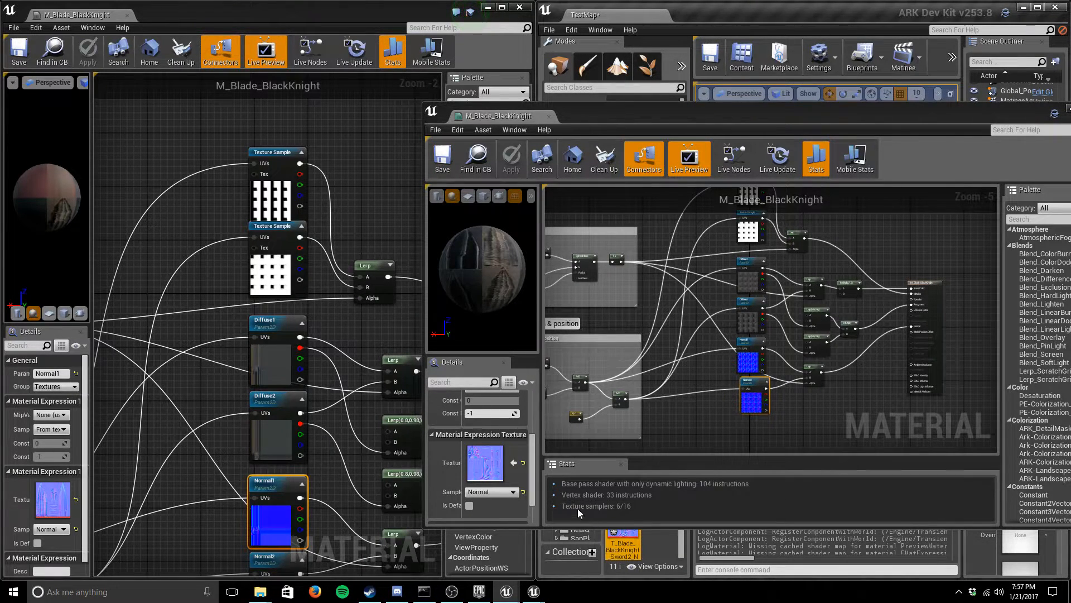
Close the original material and the MyProject editor, and maximize the ARK Dev Kit editor window.
{"action": "left_click", "coordinate": [516, 7]}
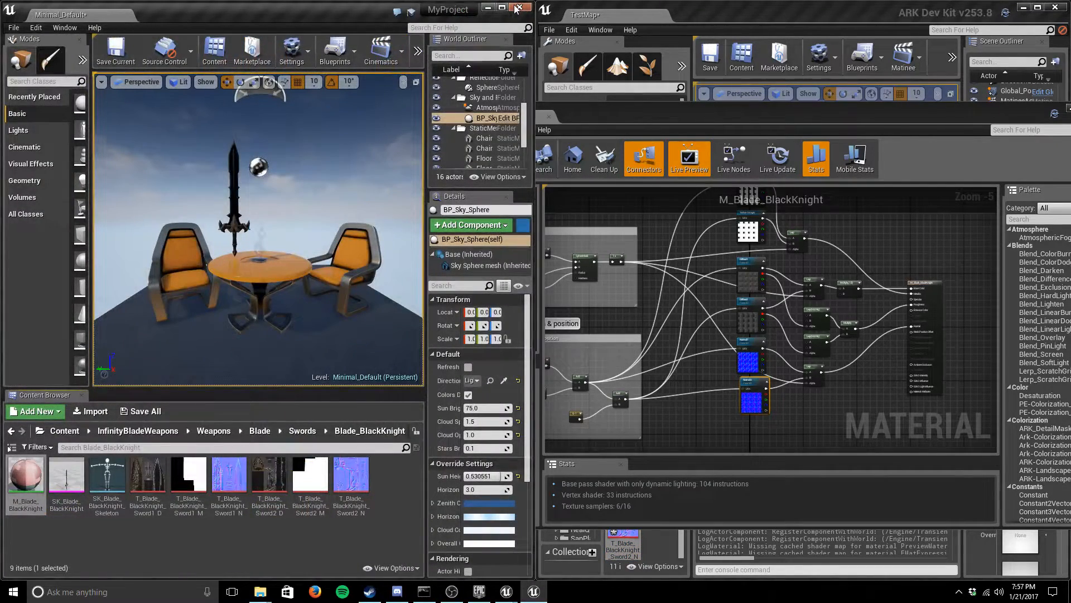
{"action": "left_click", "coordinate": [516, 7]}
{"action": "left_click", "coordinate": [640, 401]}
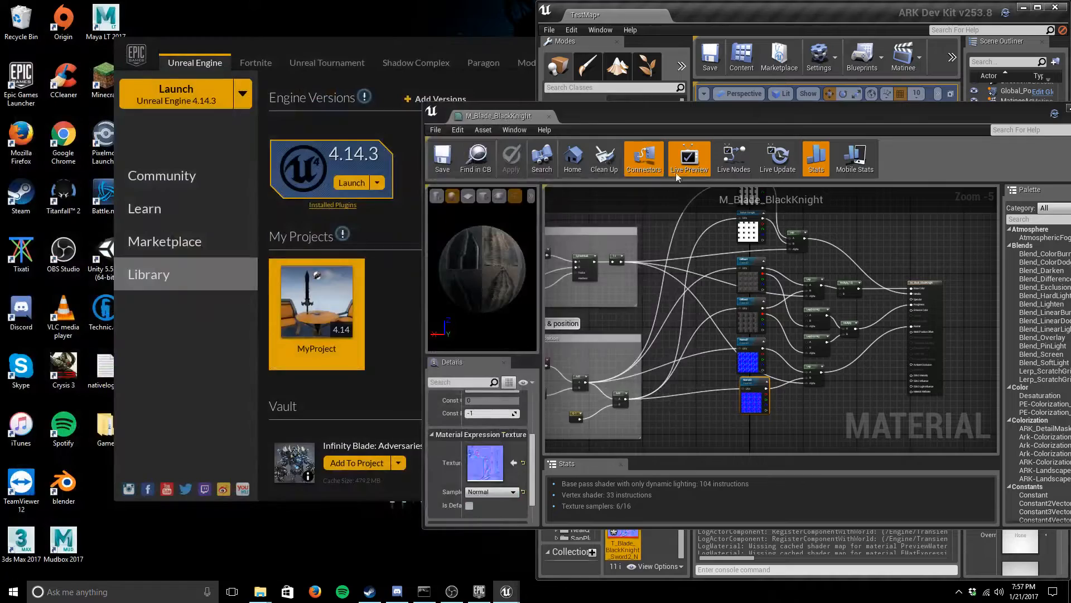
{"action": "double_click", "coordinate": [722, 7]}
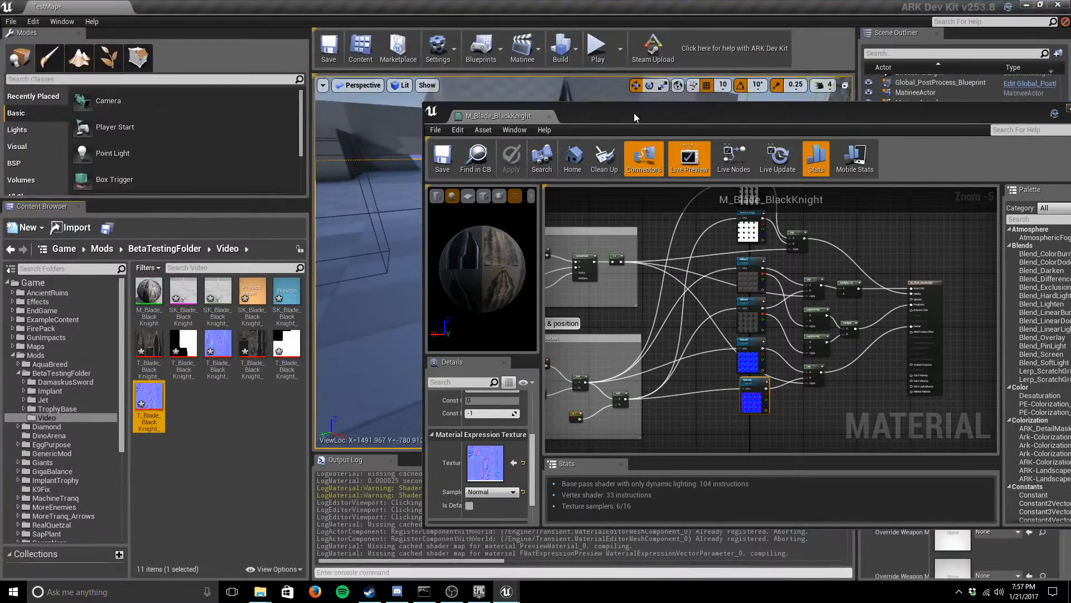
Close the recreated material's editor and delete the placed SK_Blade_BlackKnight sword from TestMap.
{"action": "left_click_drag", "start_coordinate": [635, 117], "coordinate": [463, 118]}
{"action": "left_click", "coordinate": [917, 106]}
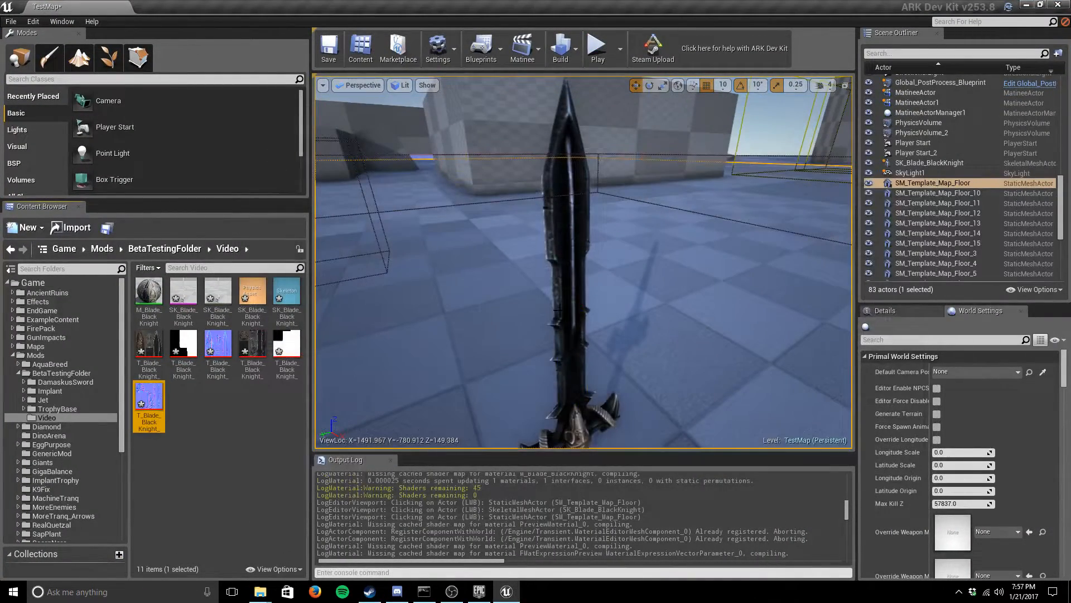
{"action": "left_click", "coordinate": [569, 279]}
{"action": "key", "text": "Delete"}
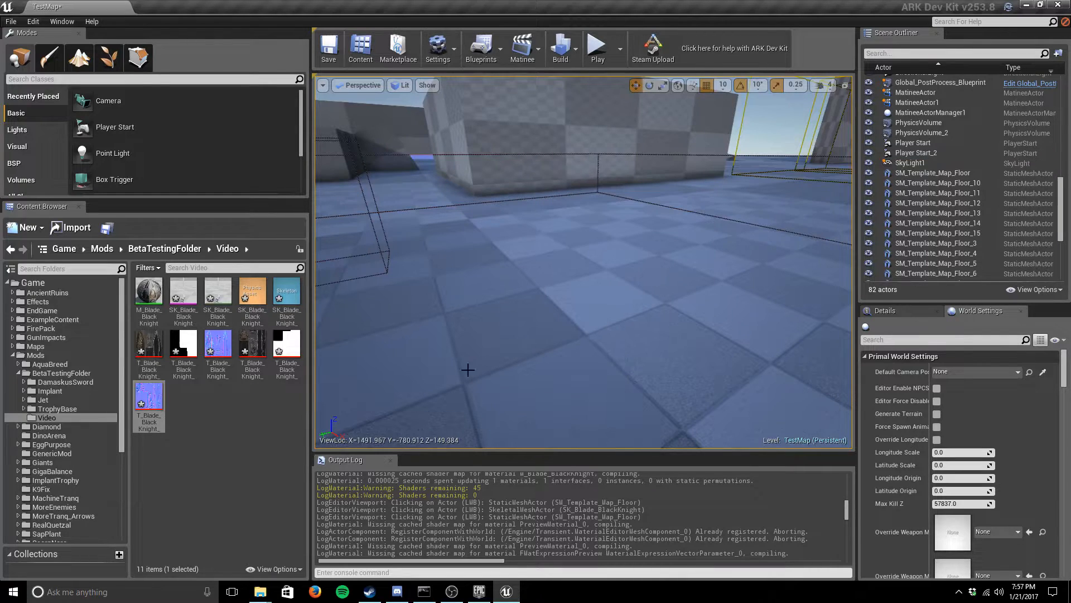
Assign M_Blade_BlackKnight to Element 0 of the SK_Blade_BlackKnight skeletal mesh, inspect the whole sword in the preview, and close the mesh editor.
{"action": "double_click", "coordinate": [184, 293]}
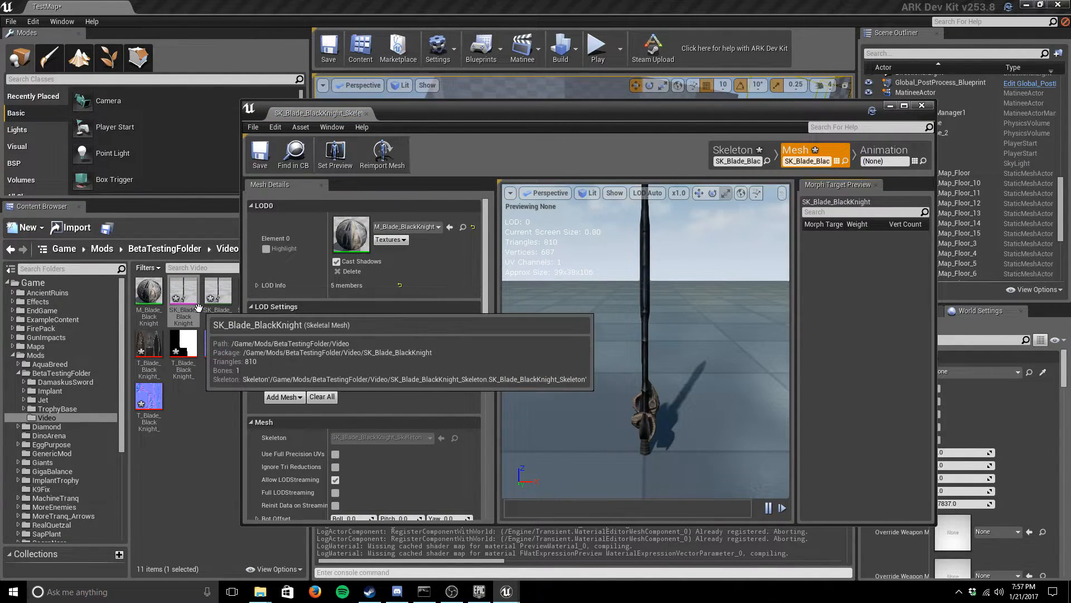
{"action": "left_click", "coordinate": [149, 291]}
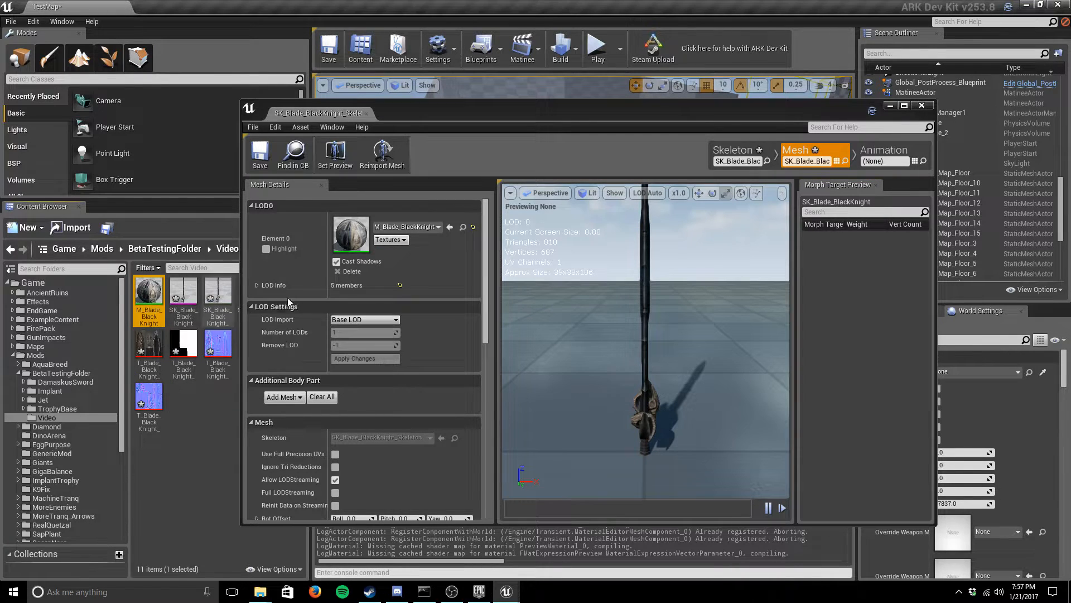
{"action": "left_click", "coordinate": [450, 228]}
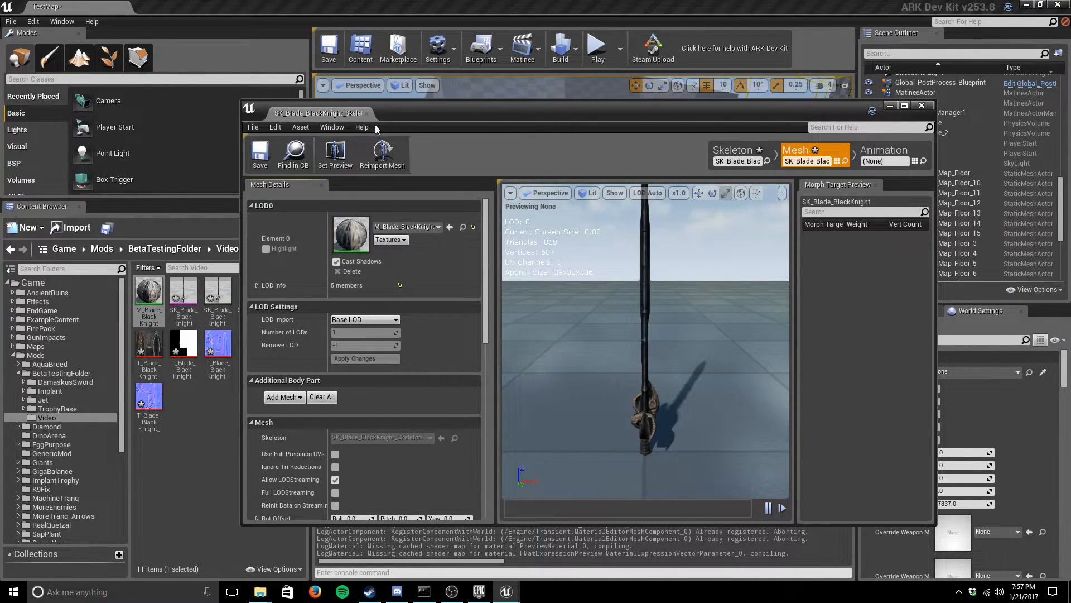
{"action": "left_click_drag", "start_coordinate": [624, 360], "coordinate": [625, 318]}
{"action": "mouse_move", "coordinate": [625, 318]}
{"action": "right_mouse_down"}
{"action": "mouse_move", "coordinate": [622, 363]}
{"action": "mouse_move", "coordinate": [624, 318]}
{"action": "right_mouse_up"}
{"action": "key", "text": "s"}
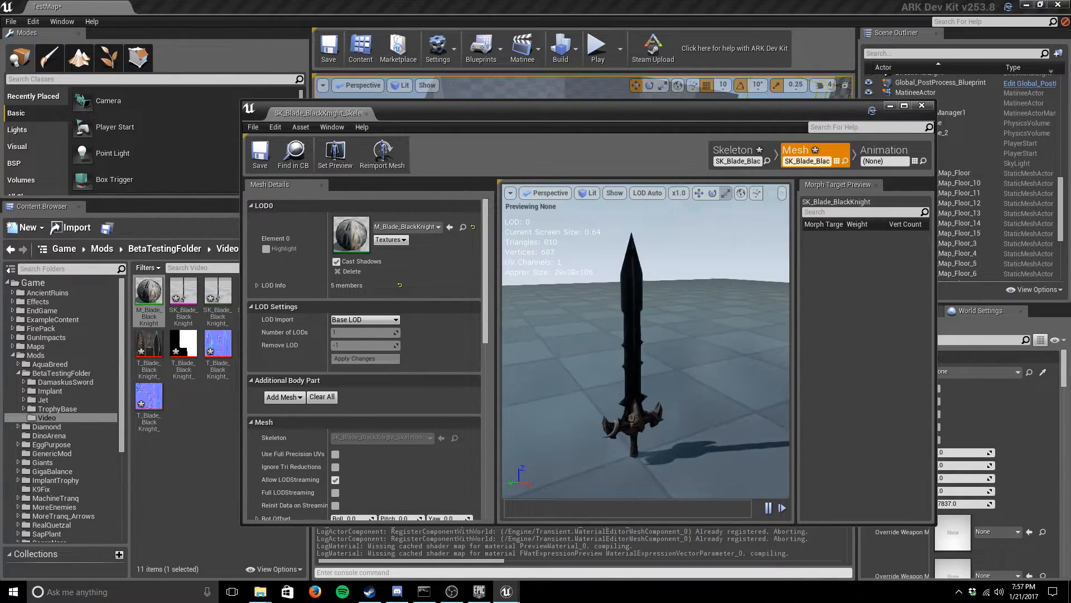
{"action": "left_click", "coordinate": [372, 113]}
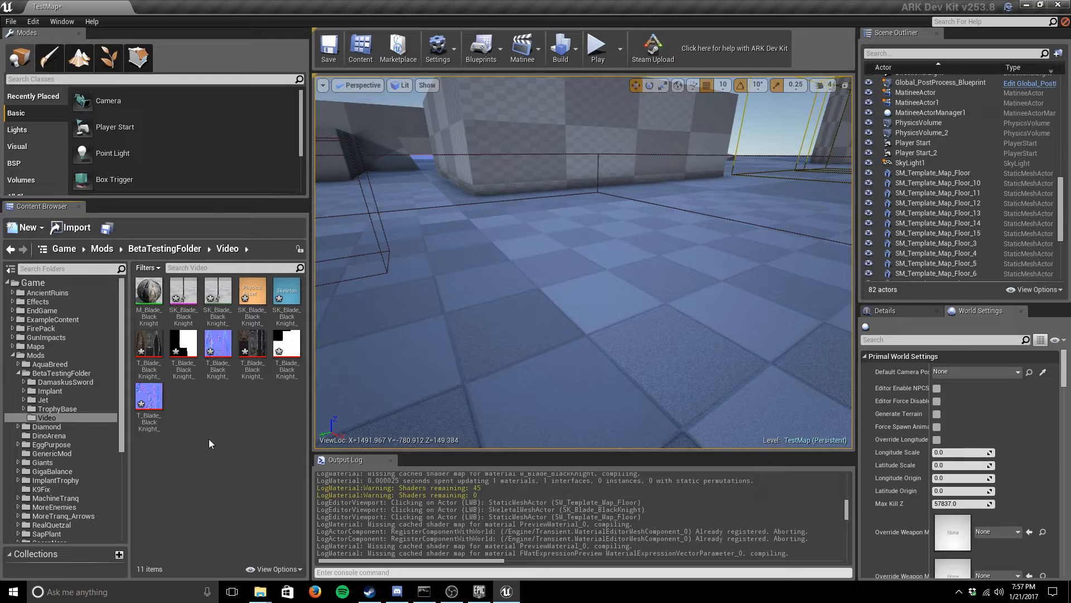
{"action": "left_click", "coordinate": [452, 591]}
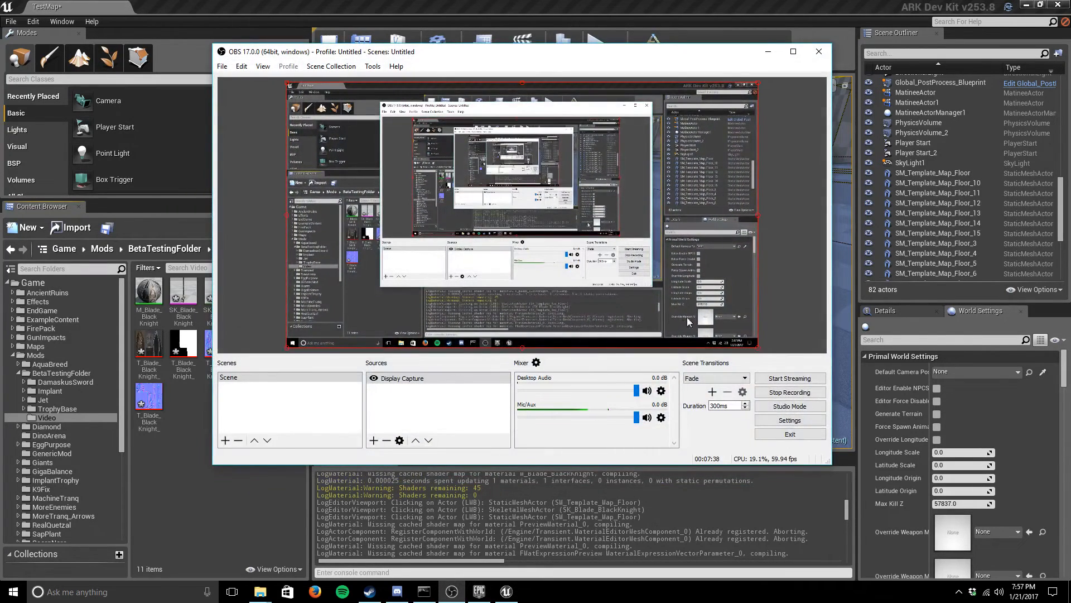